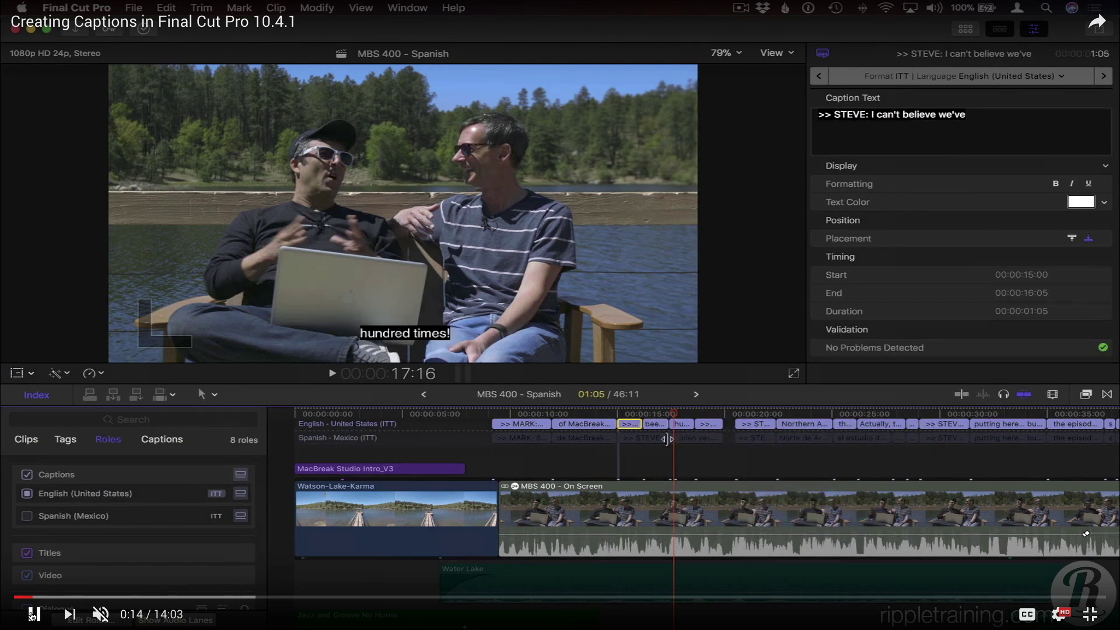
Step: Exit the full-screen captions video and read through the viewer comments below it
{"action": "key", "text": "Escape"}
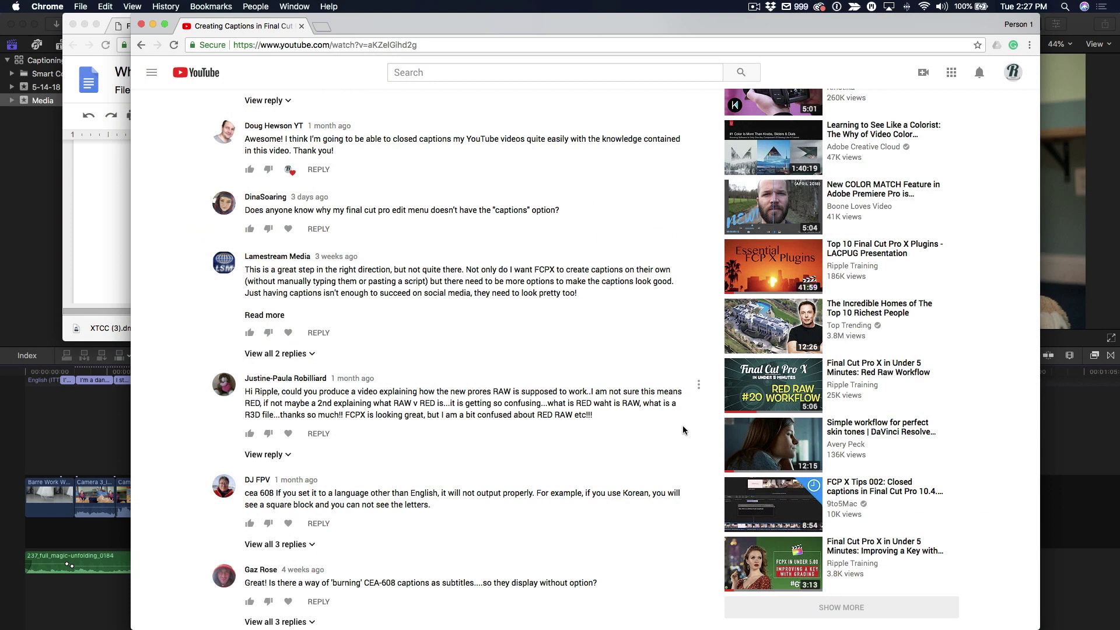
{"action": "scroll", "coordinate": [683, 430], "scroll_direction": "down", "scroll_amount": 3}
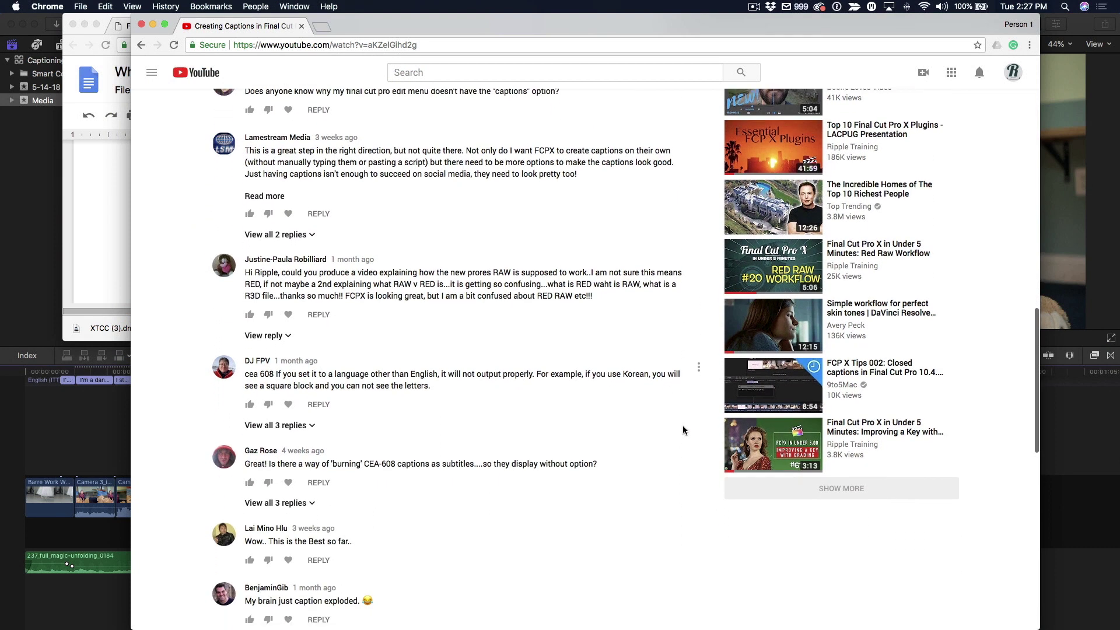
{"action": "scroll", "coordinate": [683, 431], "scroll_direction": "down", "scroll_amount": 5}
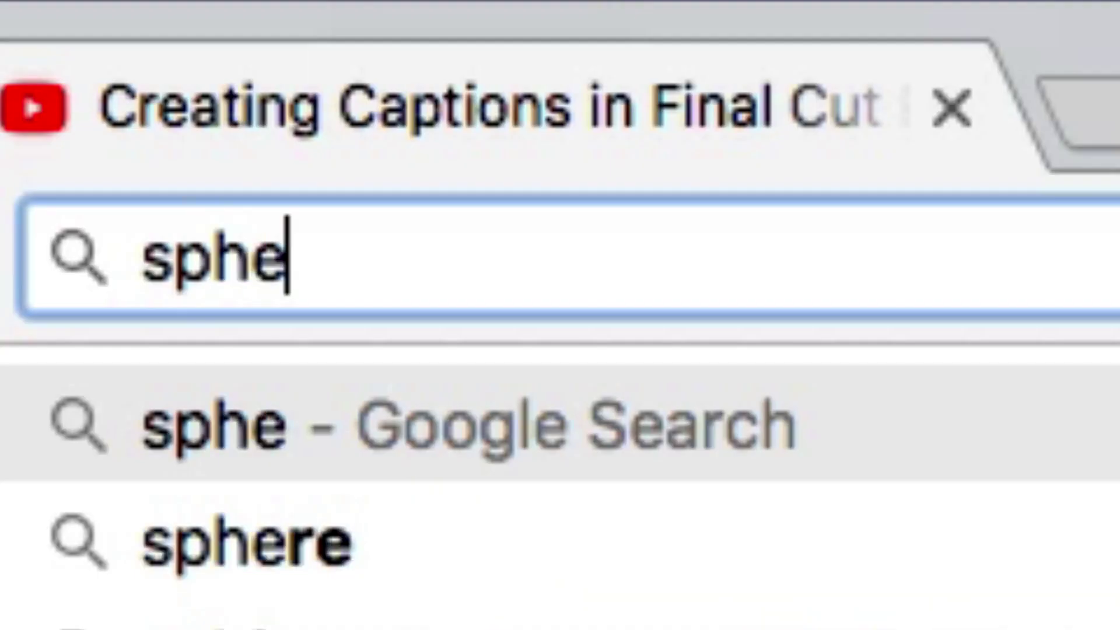
Step: Go to spherico.com/filmtools/ and open the X-Title Caption Convert page
{"action": "type", "text": "rico"}
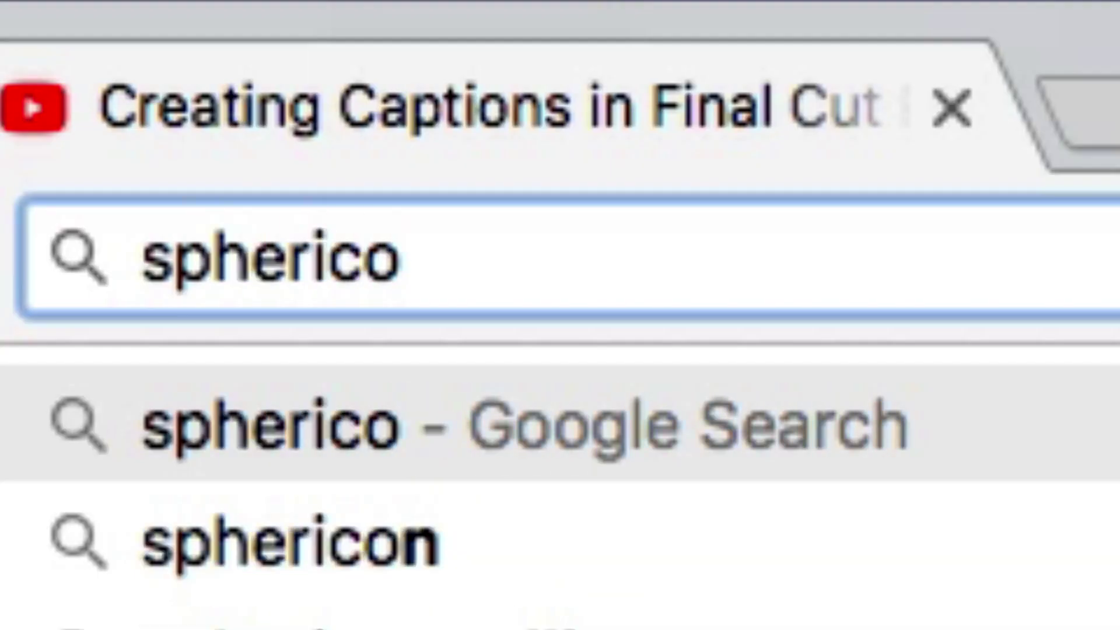
{"action": "type", "text": ".com/filmtools"}
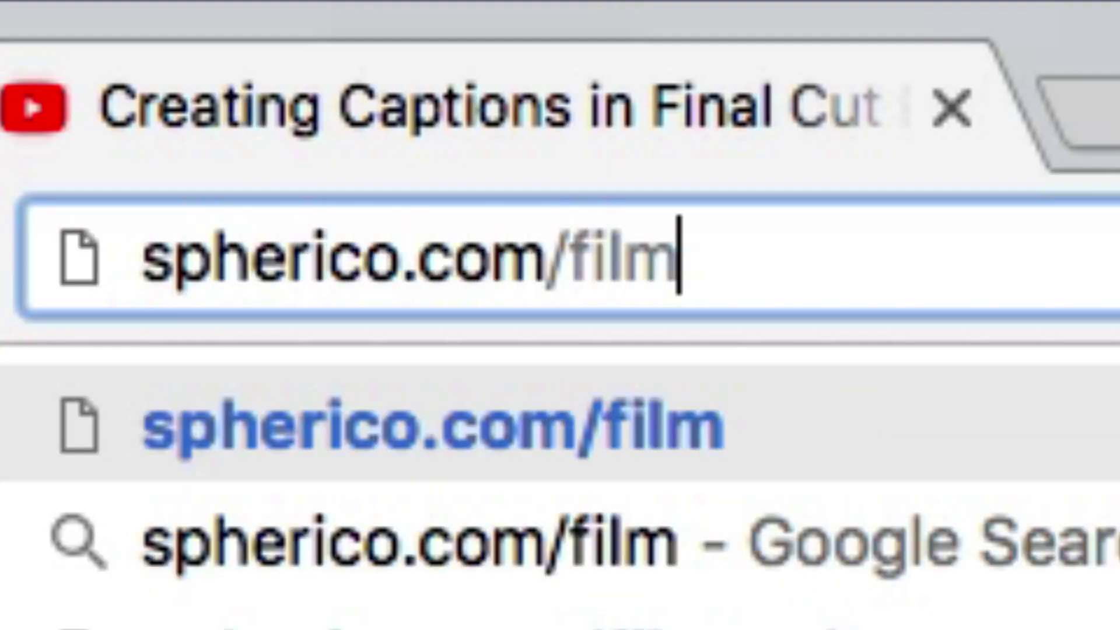
{"action": "type", "text": "/"}
{"action": "key", "text": "Return"}
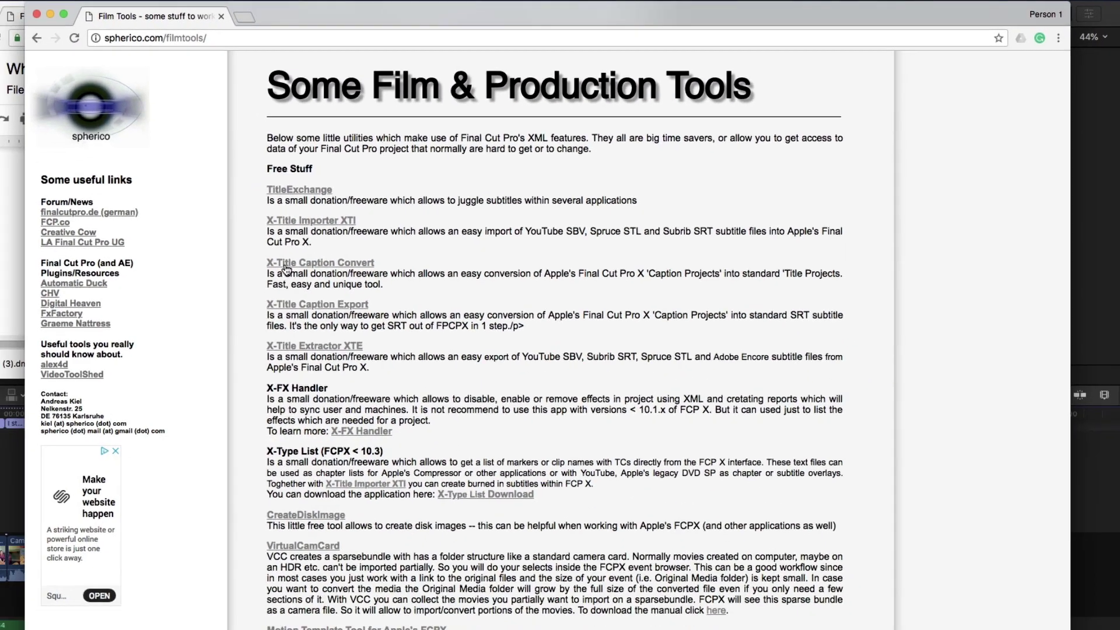
{"action": "left_click", "coordinate": [286, 266]}
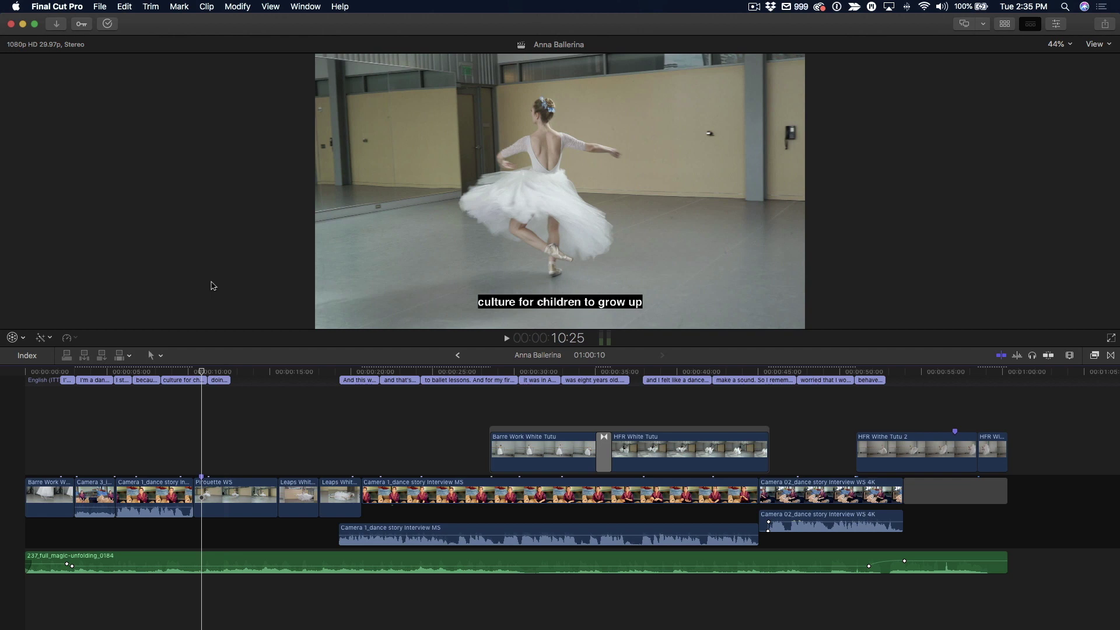
Step: In Final Cut Pro, show the media browser and duplicate the Anna Ballerina project
{"action": "left_click_drag", "start_coordinate": [202, 373], "coordinate": [98, 377]}
{"action": "key", "text": "ctrl+super+1"}
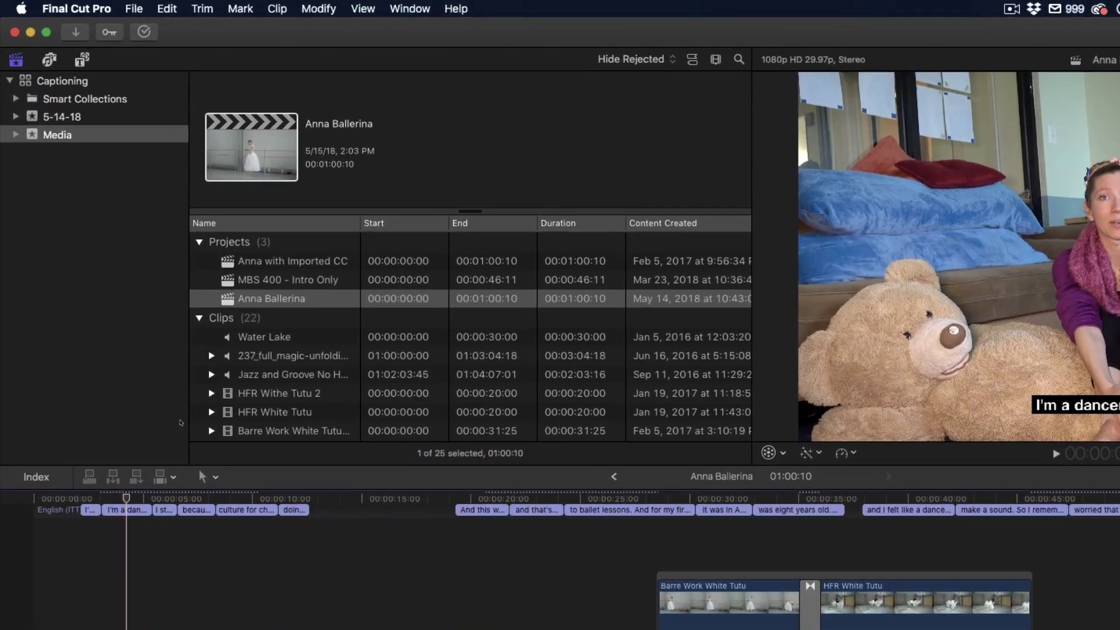
{"action": "left_click", "coordinate": [210, 223]}
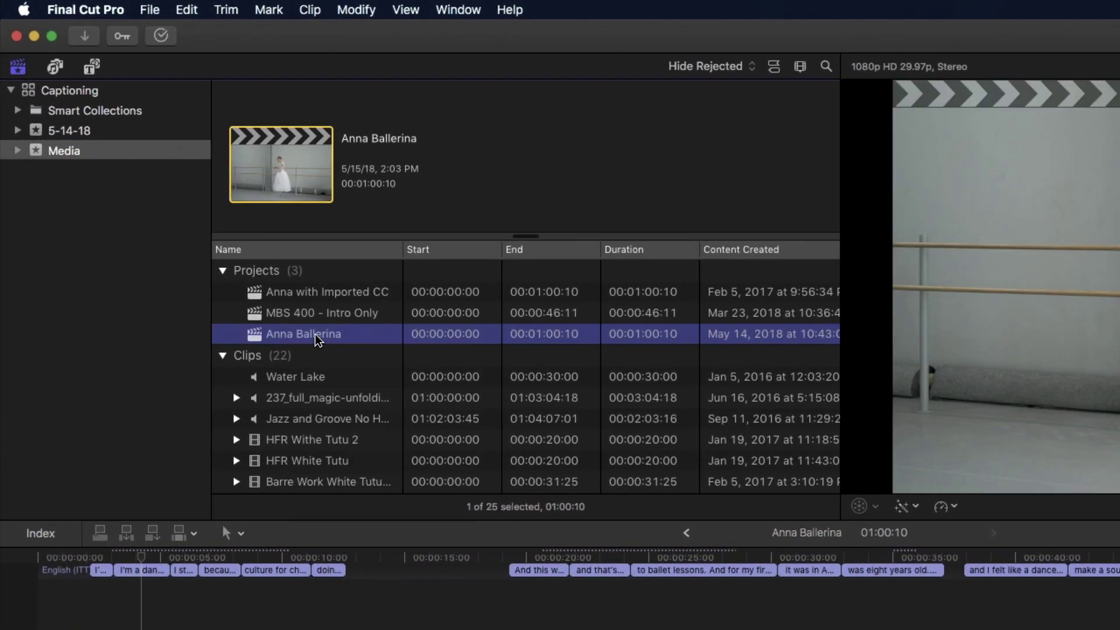
{"action": "right_click", "coordinate": [315, 337]}
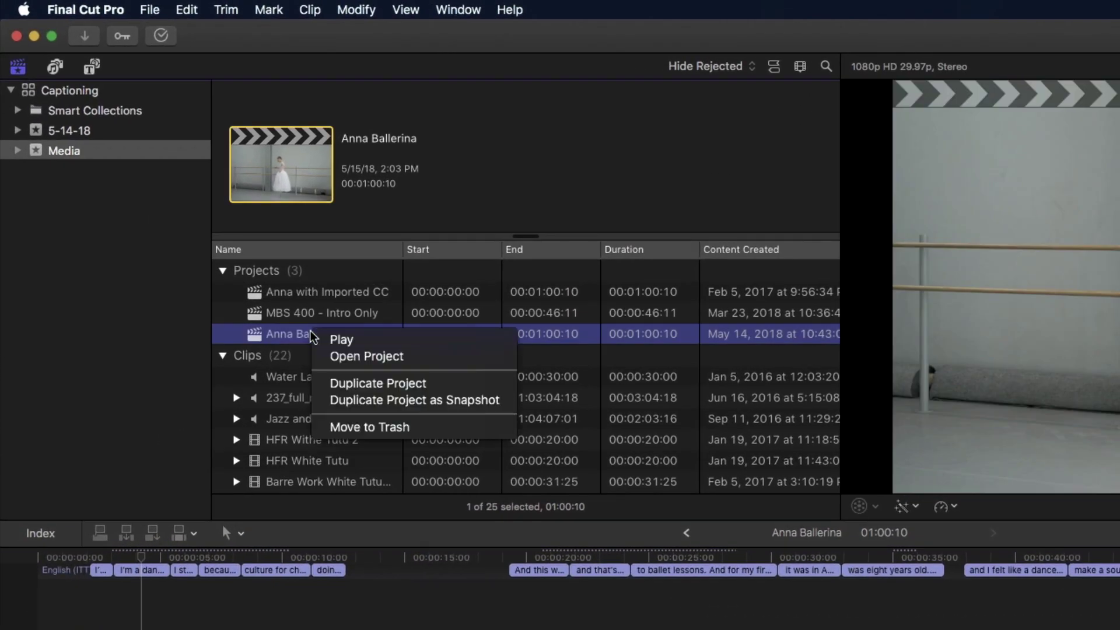
{"action": "left_click", "coordinate": [344, 386]}
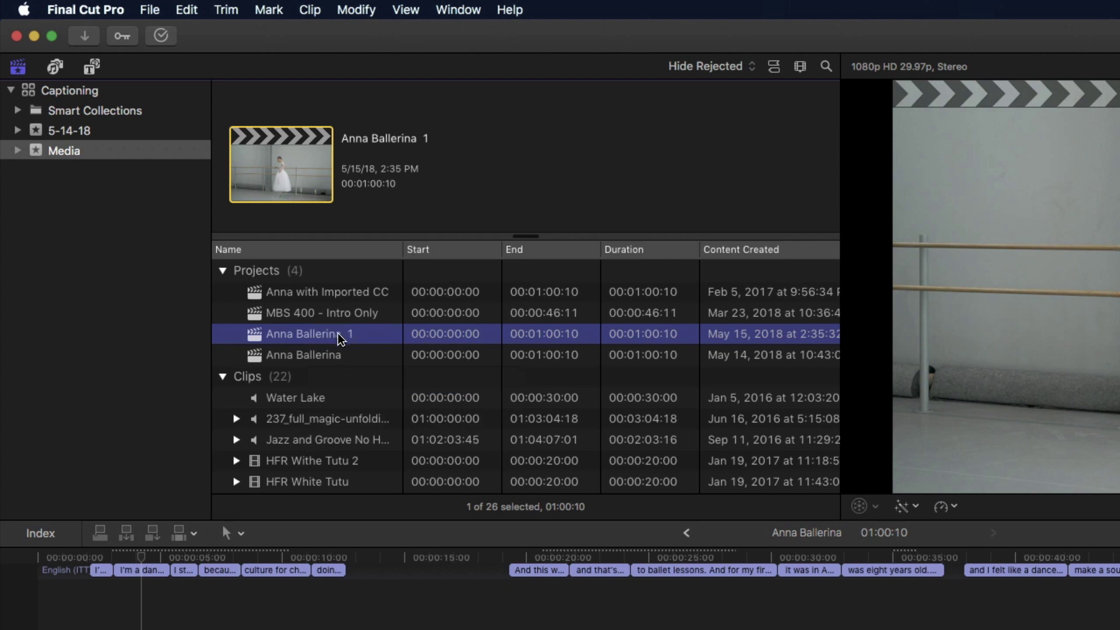
Step: Rename the duplicated project Anna Ballerina Open Captions, open it in the timeline and hide the browser
{"action": "left_click", "coordinate": [340, 336]}
{"action": "key", "text": "Right"}
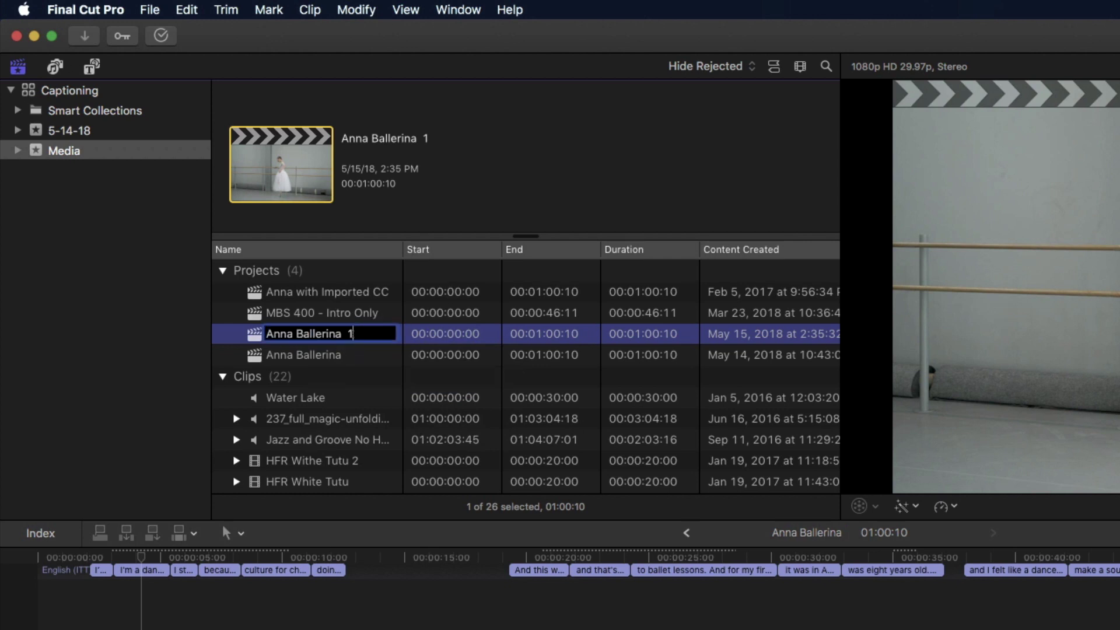
{"action": "key", "text": "BackSpace"}
{"action": "type", "text": "Open Captions"}
{"action": "key", "text": "Return"}
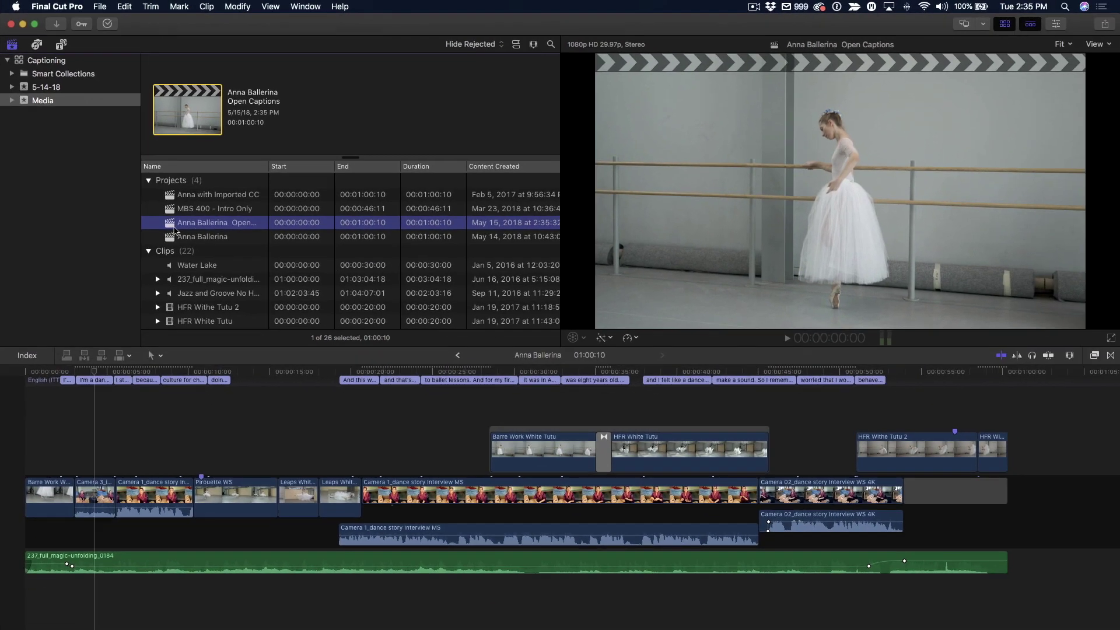
{"action": "double_click", "coordinate": [260, 344]}
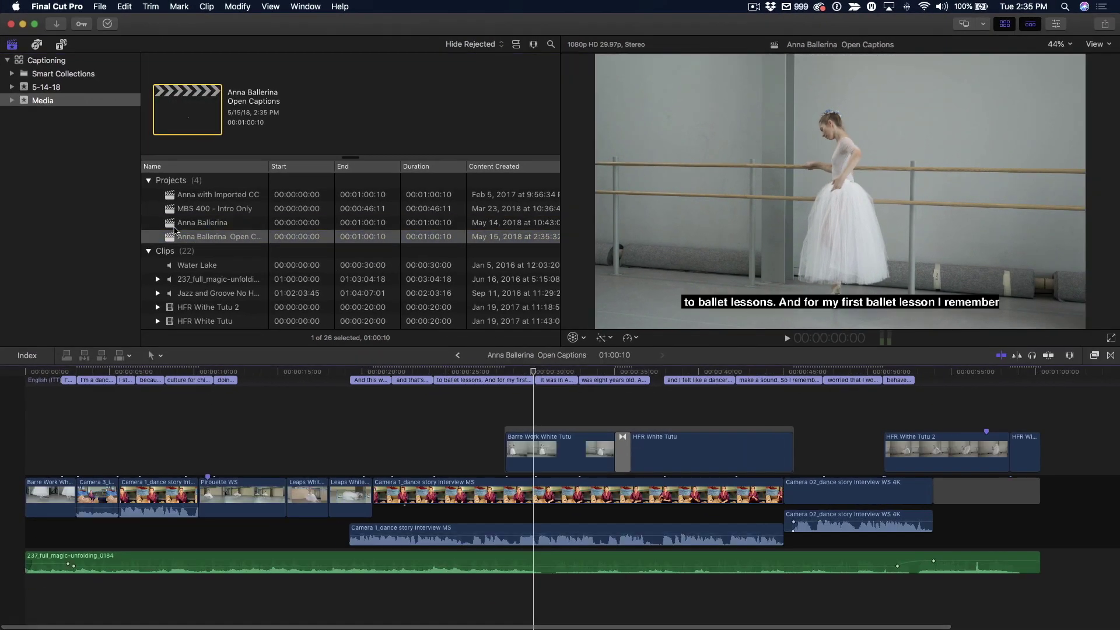
{"action": "key", "text": "ctrl+super+1"}
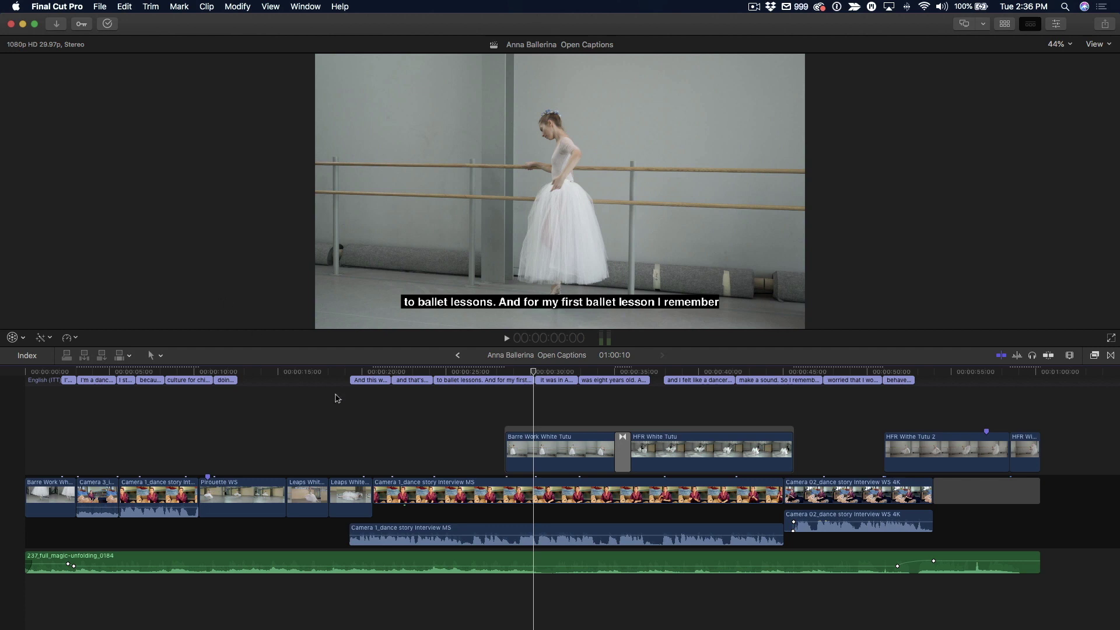
Step: Overwrite the primary storyline with the connected Barre Work White Tutu/HFR White Tutu storyline and the HFR Withe Tutu 2 clip
{"action": "left_click", "coordinate": [569, 460]}
{"action": "left_click", "coordinate": [681, 461]}
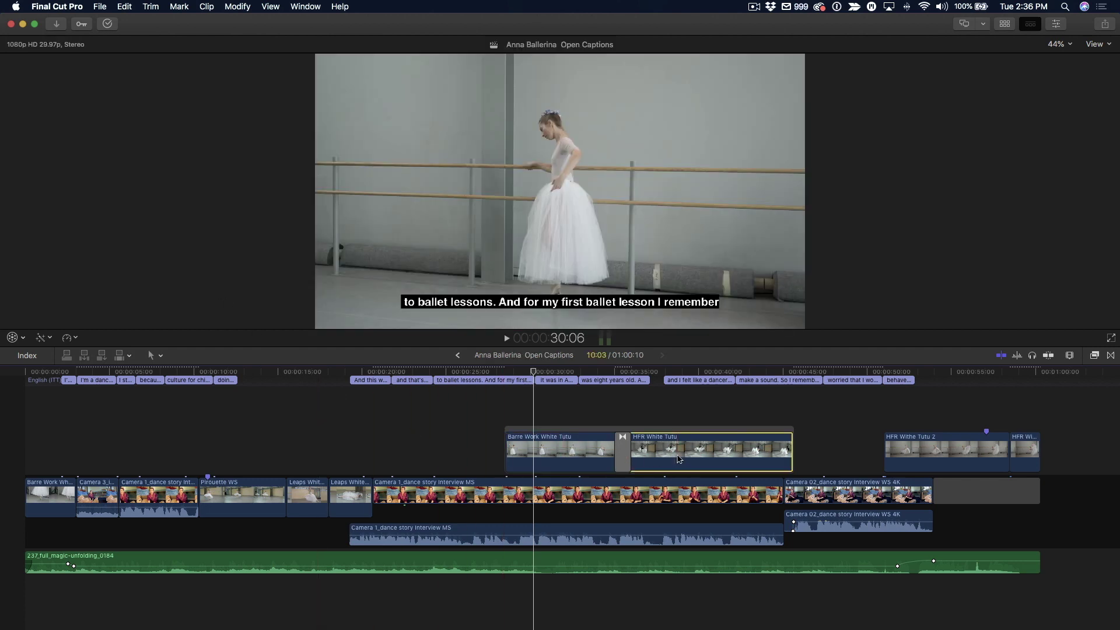
{"action": "left_click", "coordinate": [565, 432]}
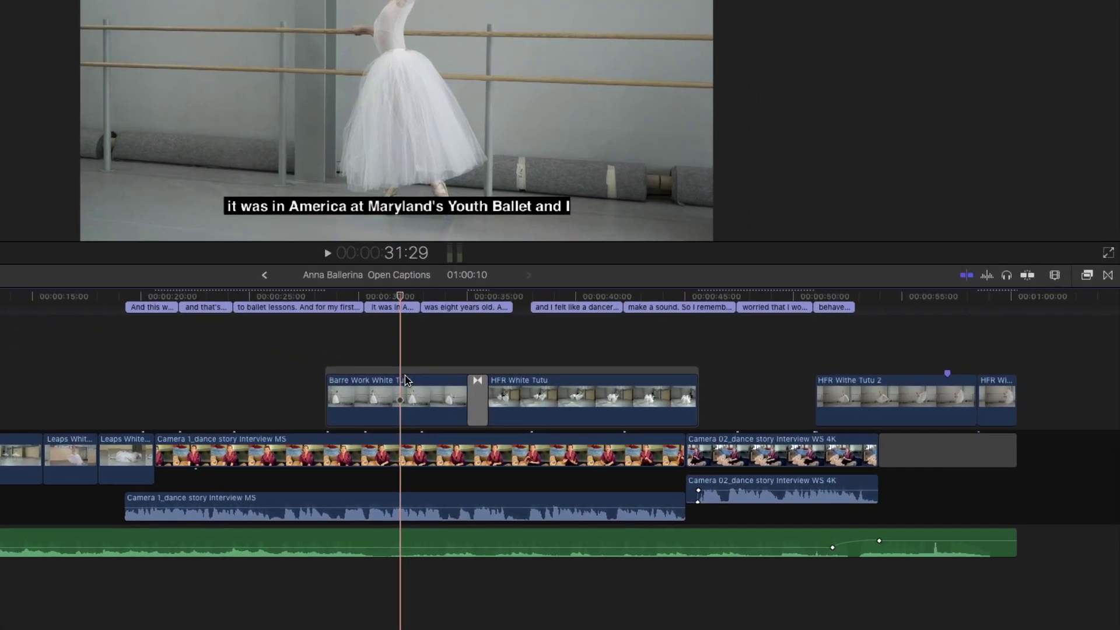
{"action": "left_click", "coordinate": [405, 379]}
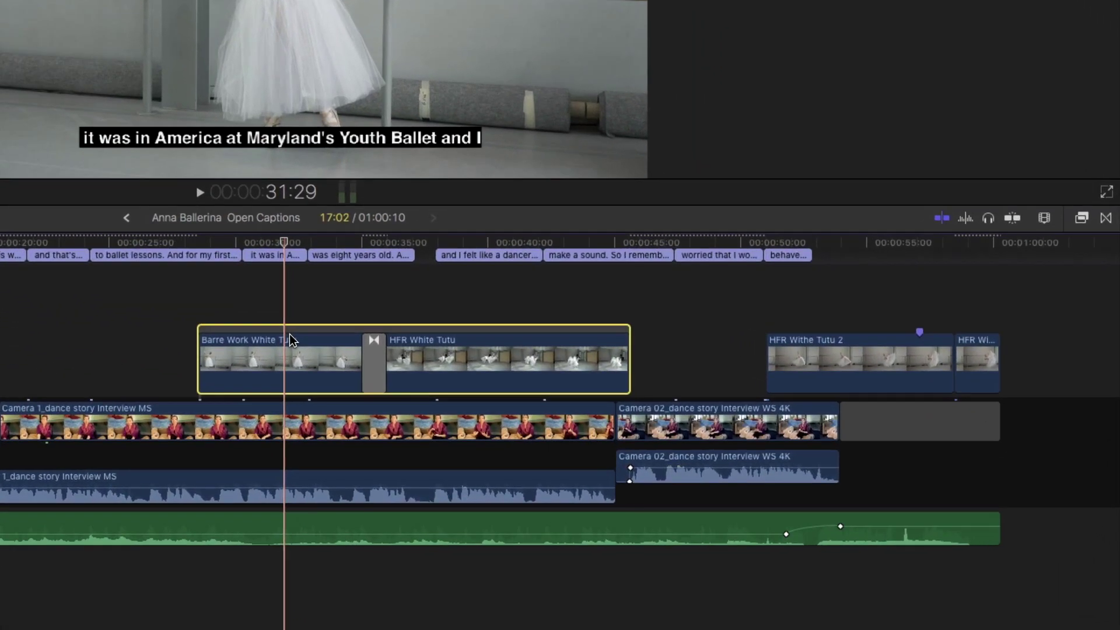
{"action": "key", "text": "alt+super+Down"}
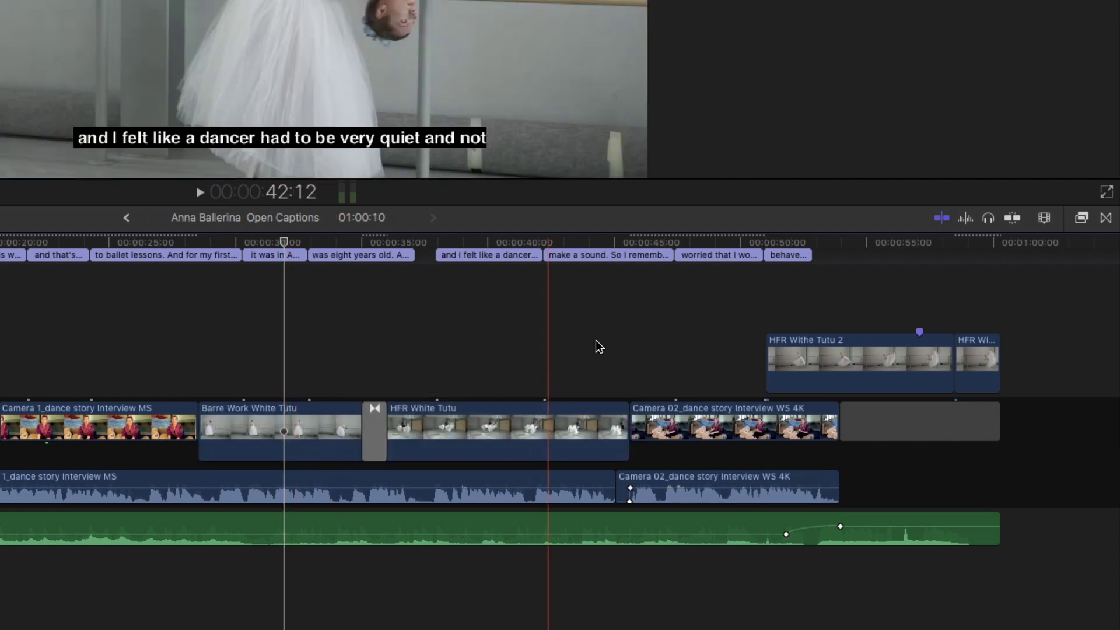
{"action": "left_click", "coordinate": [850, 358]}
{"action": "key", "text": "alt+super+Down"}
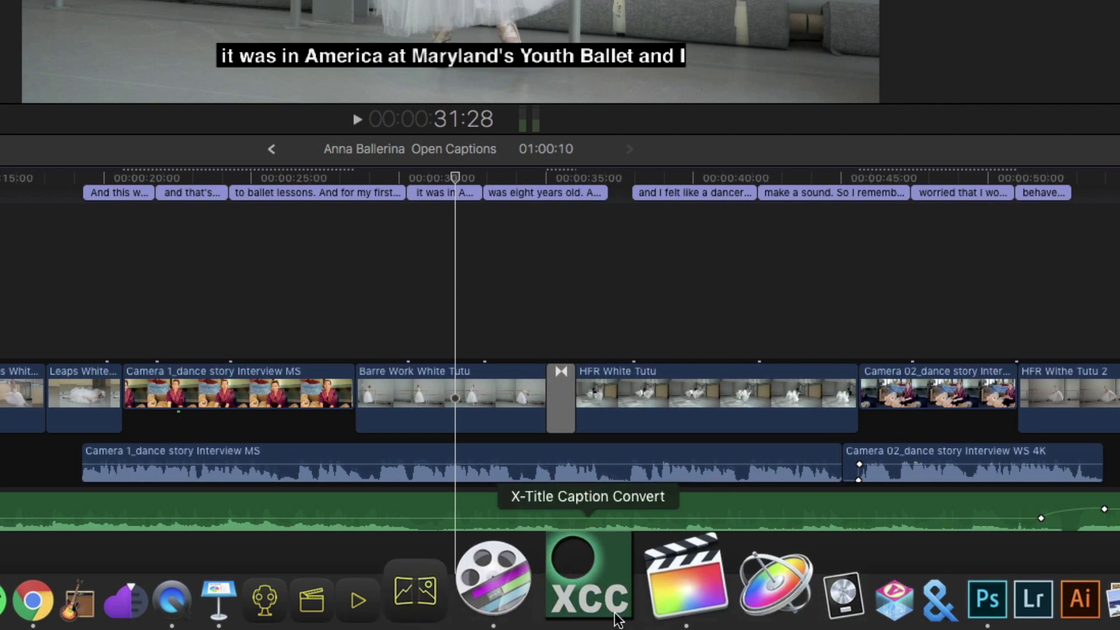
Step: Launch X-Title Caption Convert, try the TextUp Regular template type and set it back to TextUp Caption
{"action": "left_click", "coordinate": [589, 588]}
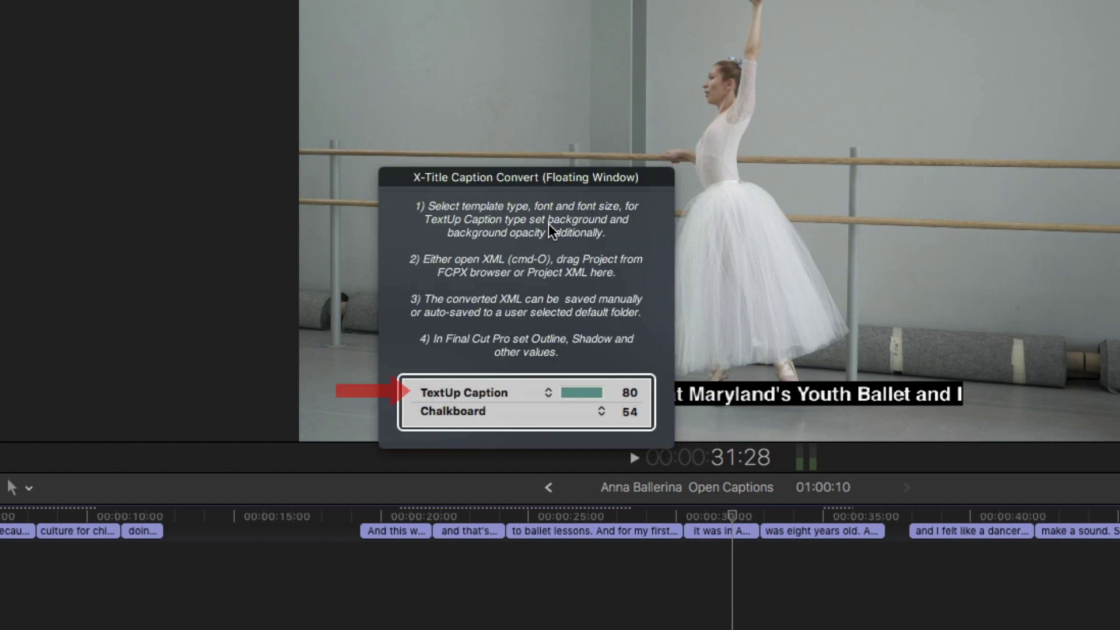
{"action": "left_click", "coordinate": [546, 398]}
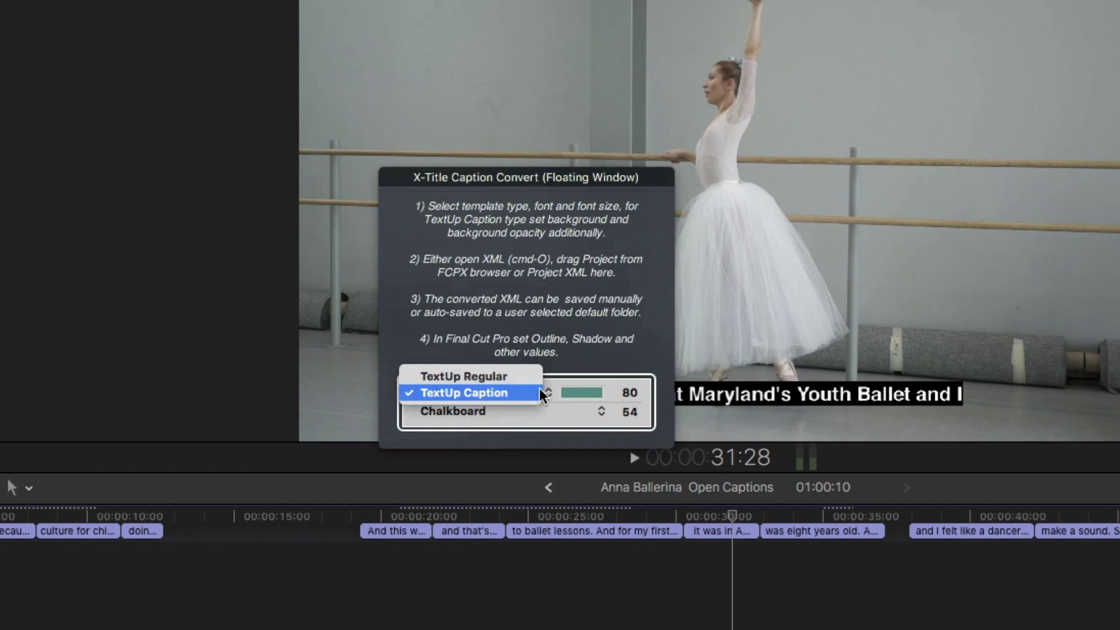
{"action": "left_click", "coordinate": [505, 377]}
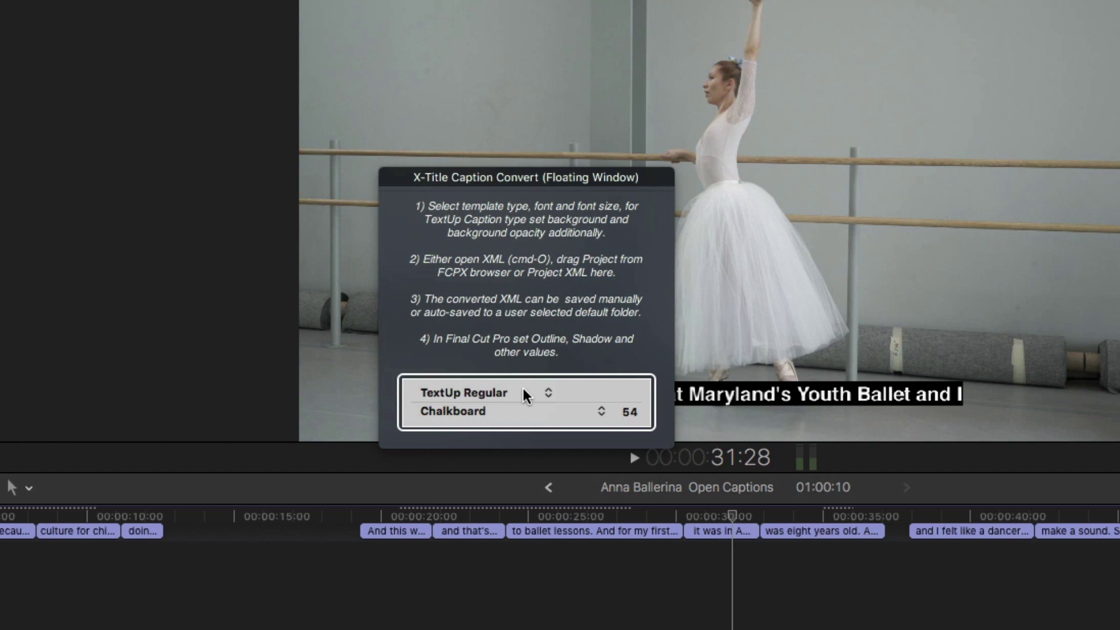
{"action": "left_click", "coordinate": [526, 394]}
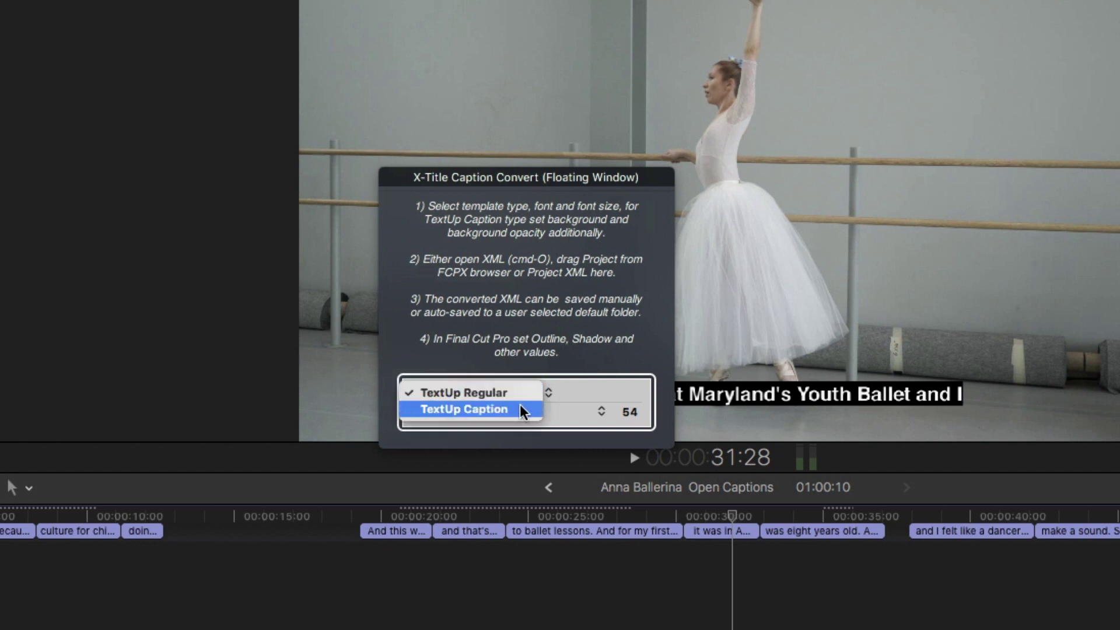
{"action": "left_click", "coordinate": [521, 410]}
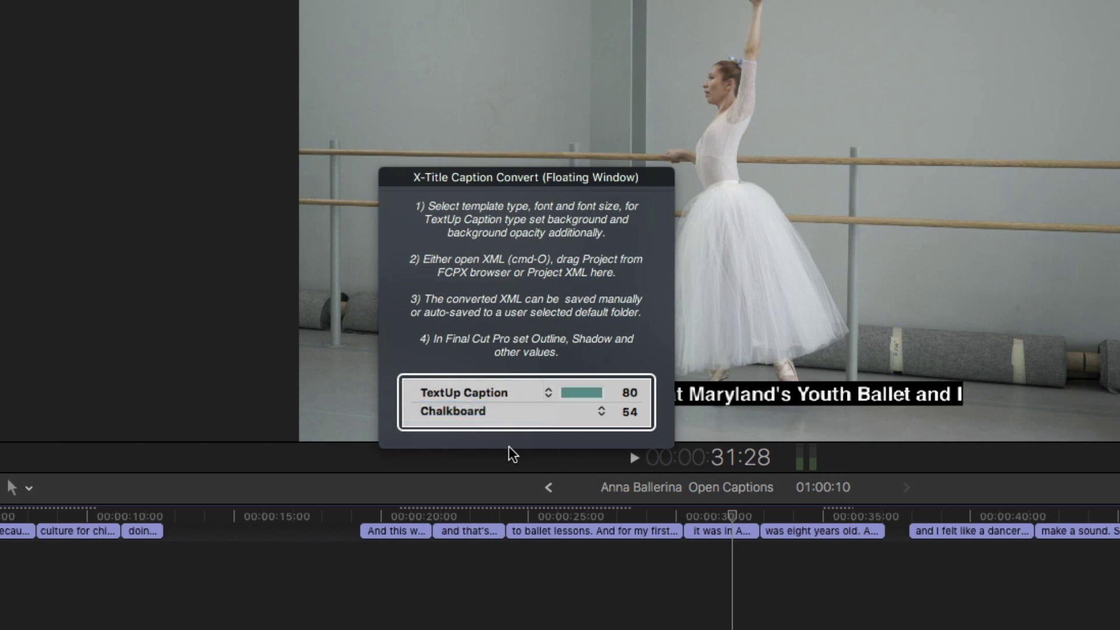
Step: Change the TextUp Caption background colour to a dark maroon
{"action": "left_click", "coordinate": [581, 392]}
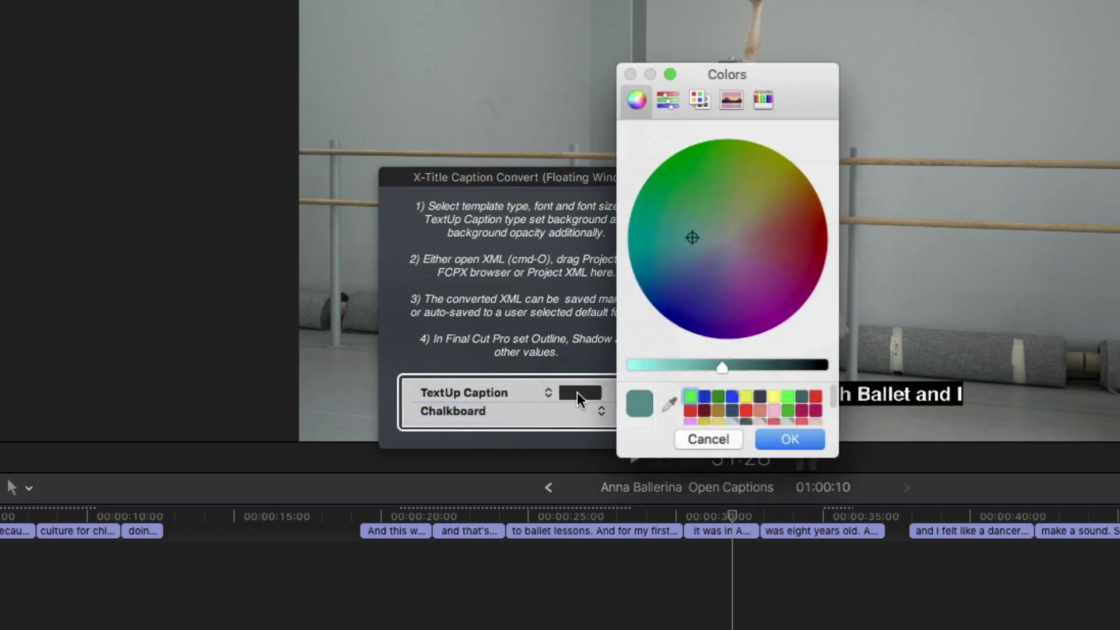
{"action": "left_click", "coordinate": [702, 413]}
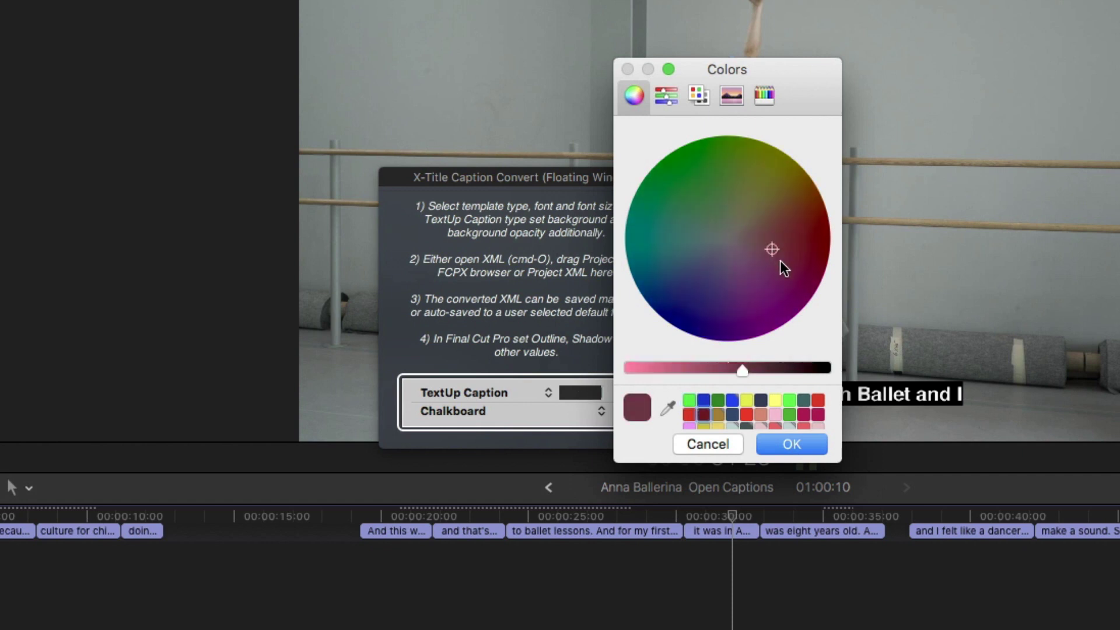
{"action": "left_click", "coordinate": [792, 444]}
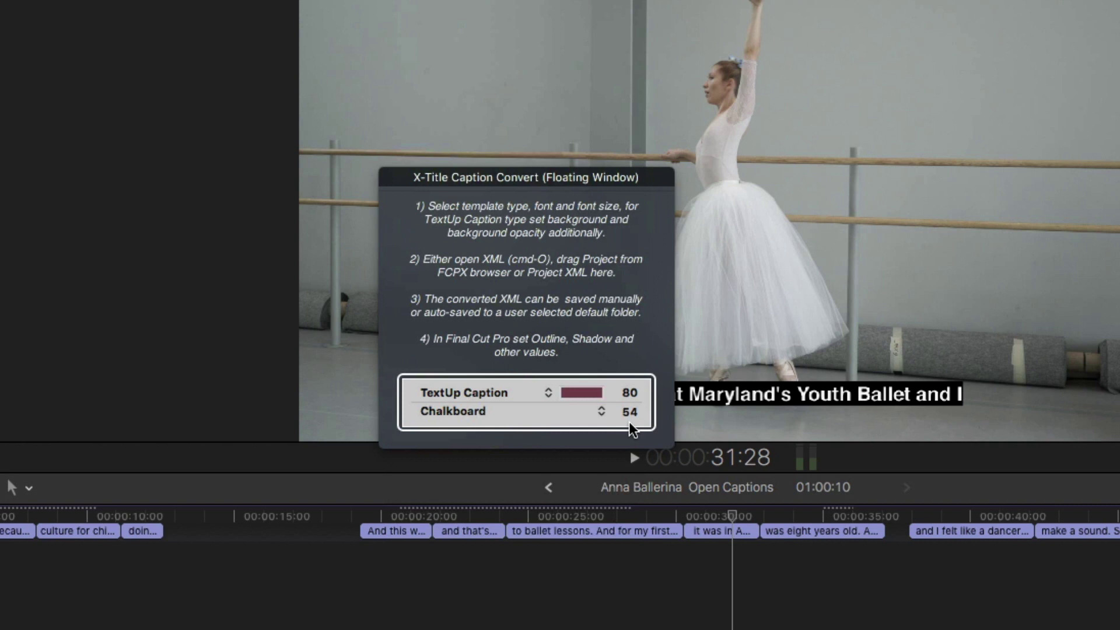
Step: Convert the Anna Ballerina Open Captions project with X-Title Caption Convert and import the resulting XML into the Captioning library
{"action": "key", "text": "super+comma"}
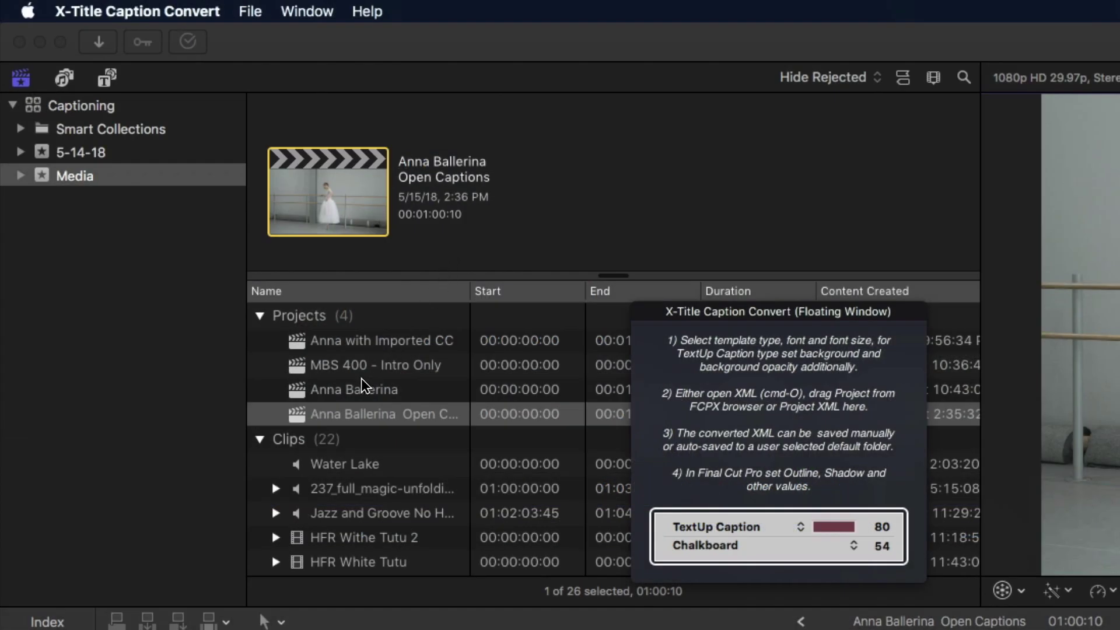
{"action": "left_click_drag", "start_coordinate": [311, 423], "coordinate": [789, 433]}
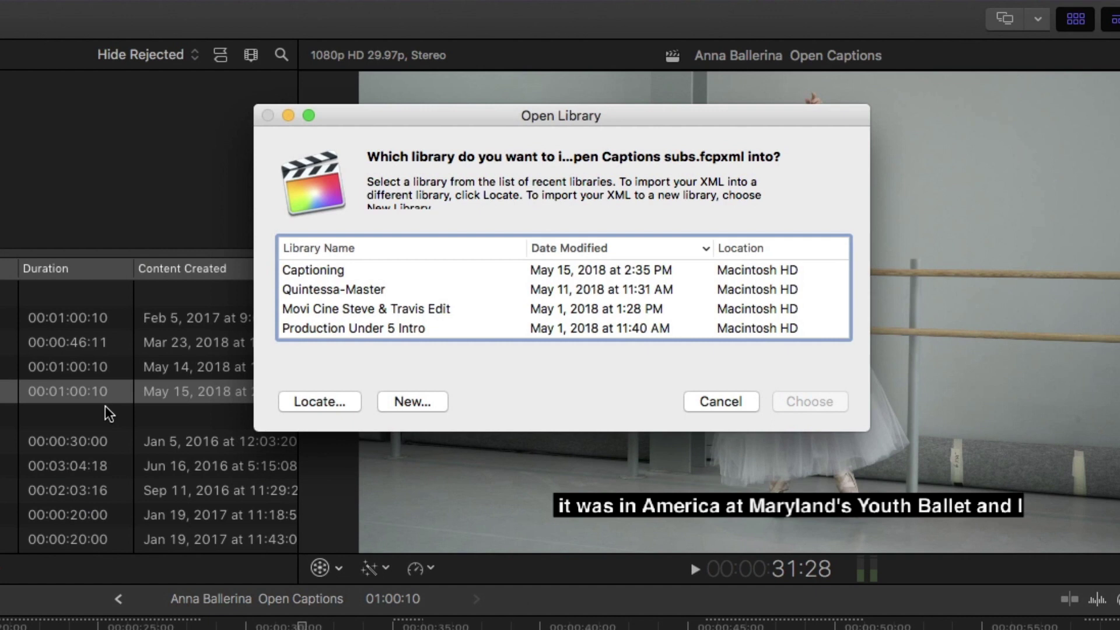
{"action": "left_click", "coordinate": [309, 270]}
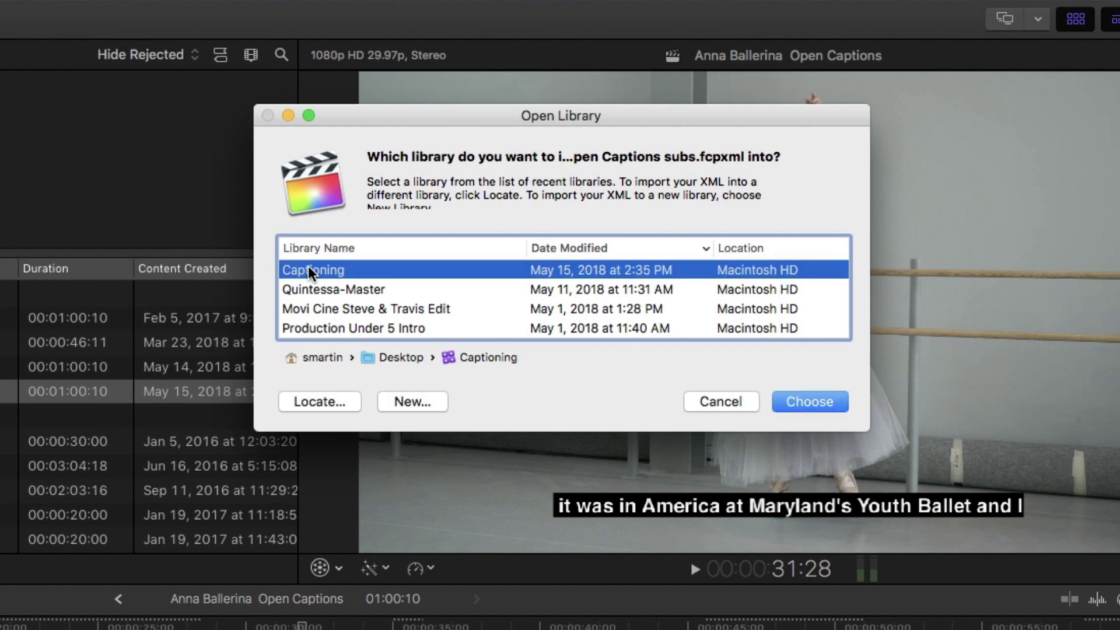
{"action": "left_click", "coordinate": [786, 400]}
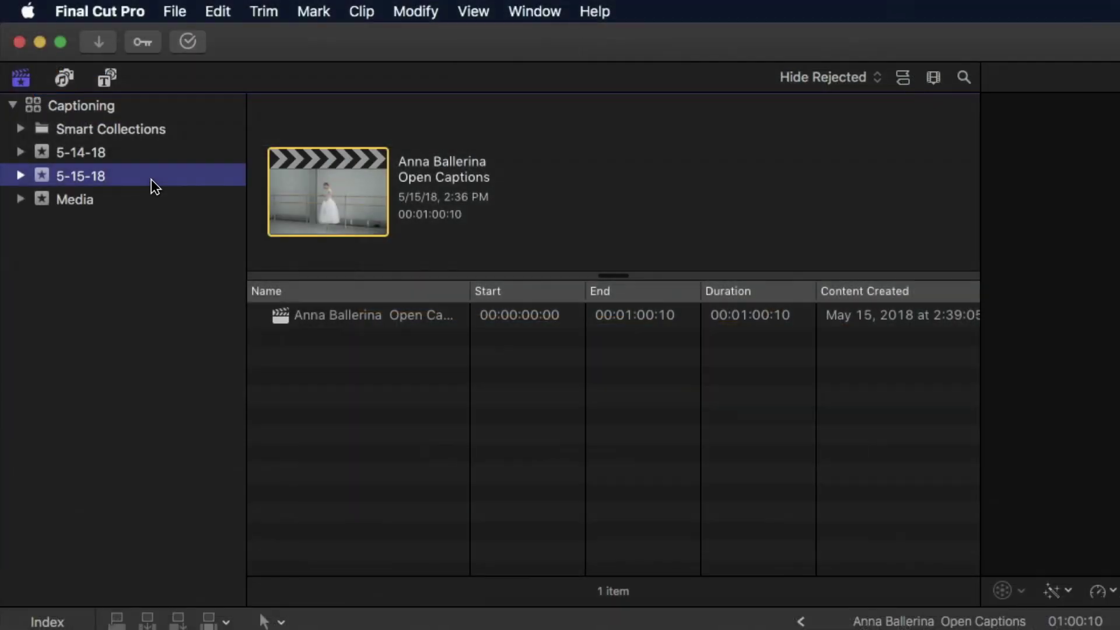
Step: Open the converted subs project from the 5-15-18 event and inspect the settings of the title "doing something artistic."
{"action": "left_click", "coordinate": [278, 319]}
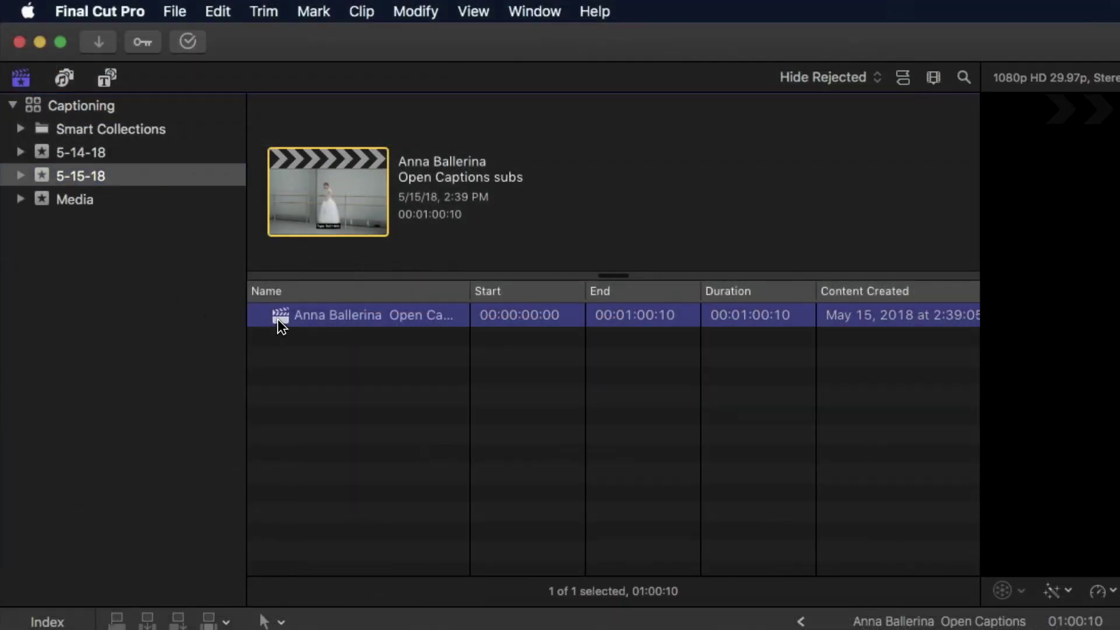
{"action": "double_click", "coordinate": [277, 319]}
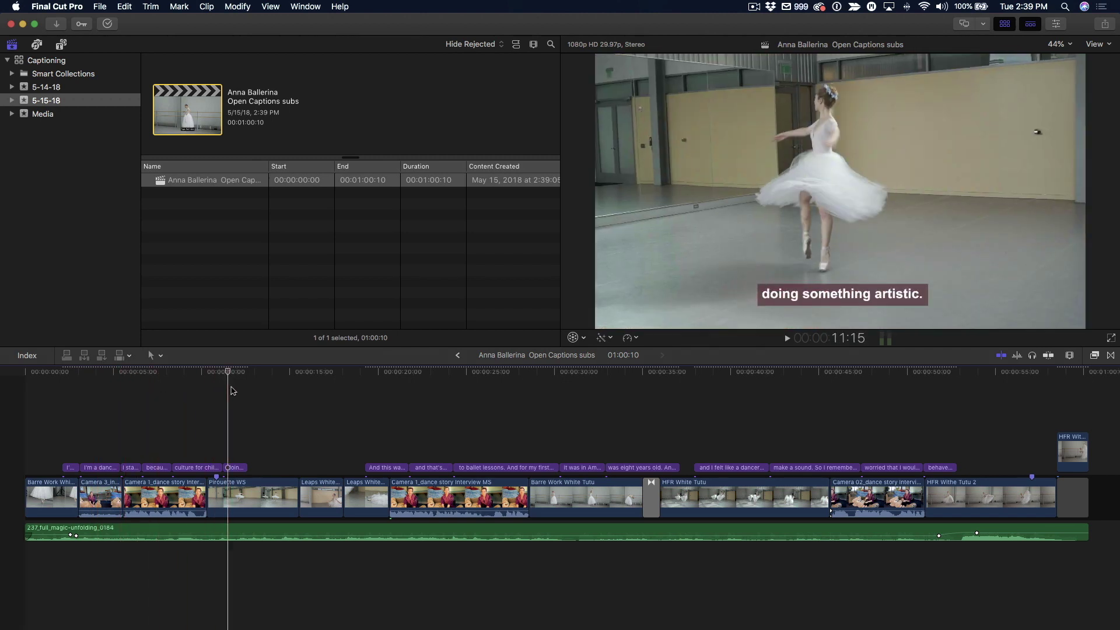
{"action": "left_click", "coordinate": [234, 467]}
{"action": "key", "text": "super+4"}
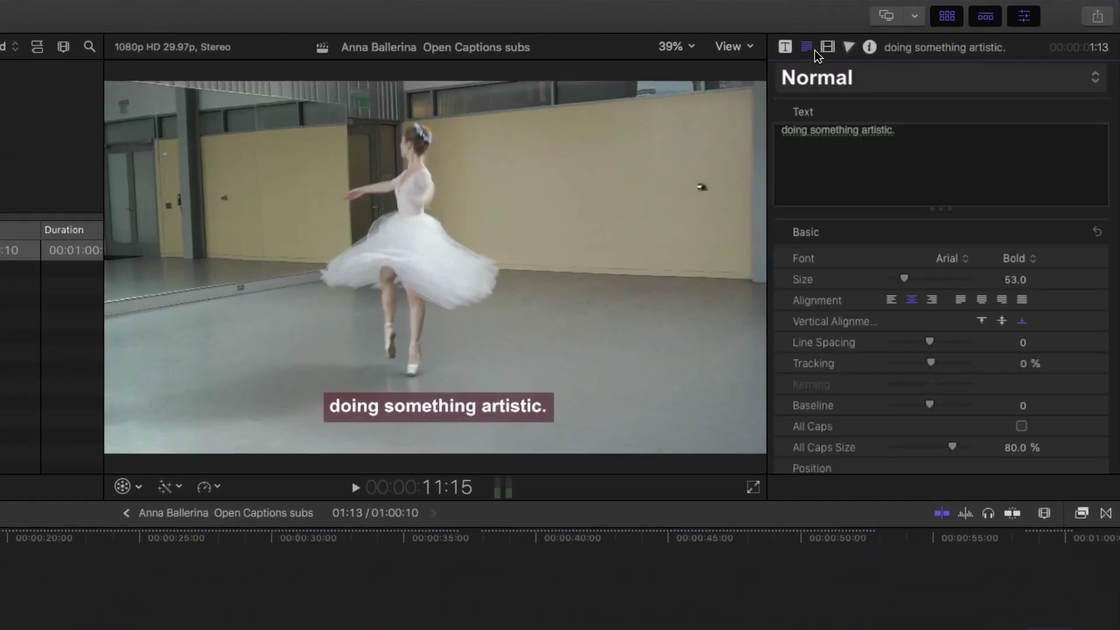
Step: Apply the Anna2 text style to the title "doing something artistic." and to all the other caption titles in the timeline
{"action": "left_click", "coordinate": [817, 80]}
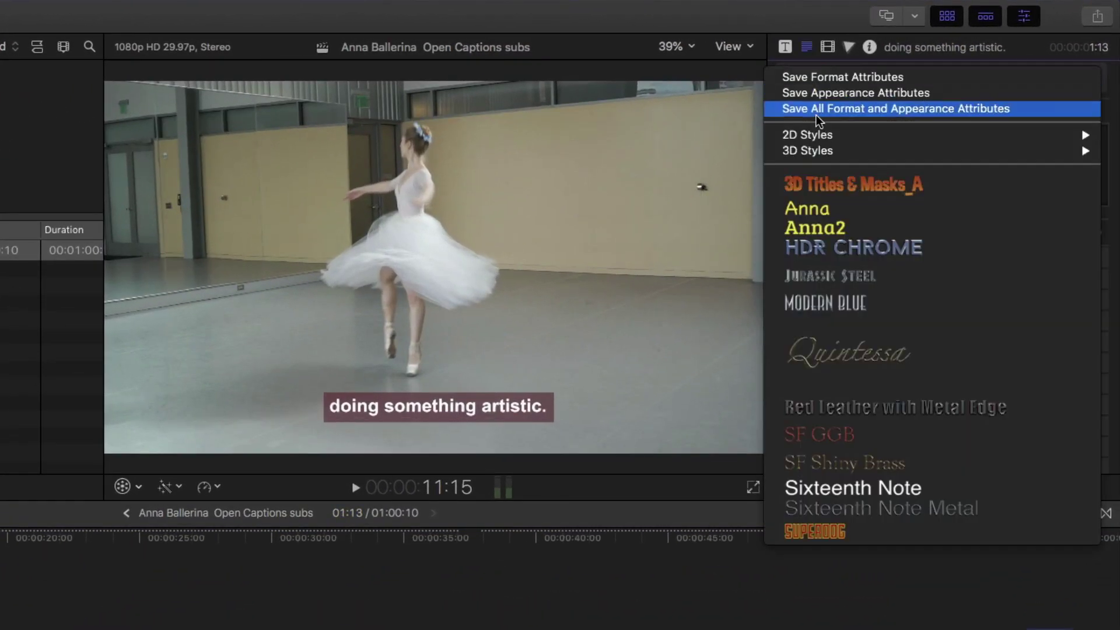
{"action": "left_click", "coordinate": [815, 227]}
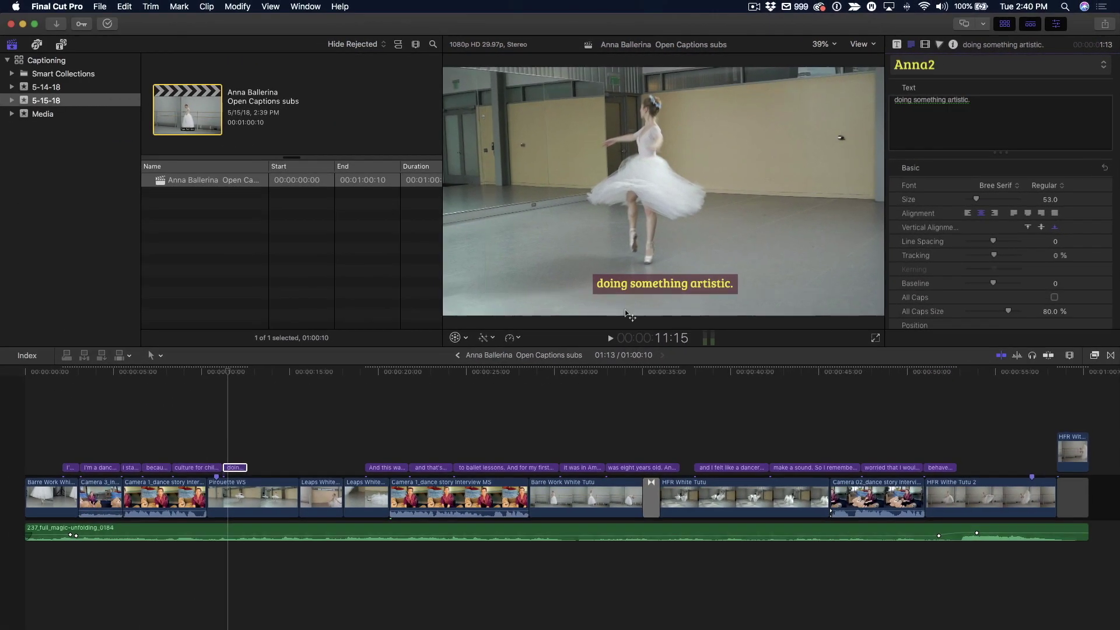
{"action": "left_click_drag", "start_coordinate": [0, 474], "coordinate": [130, 508]}
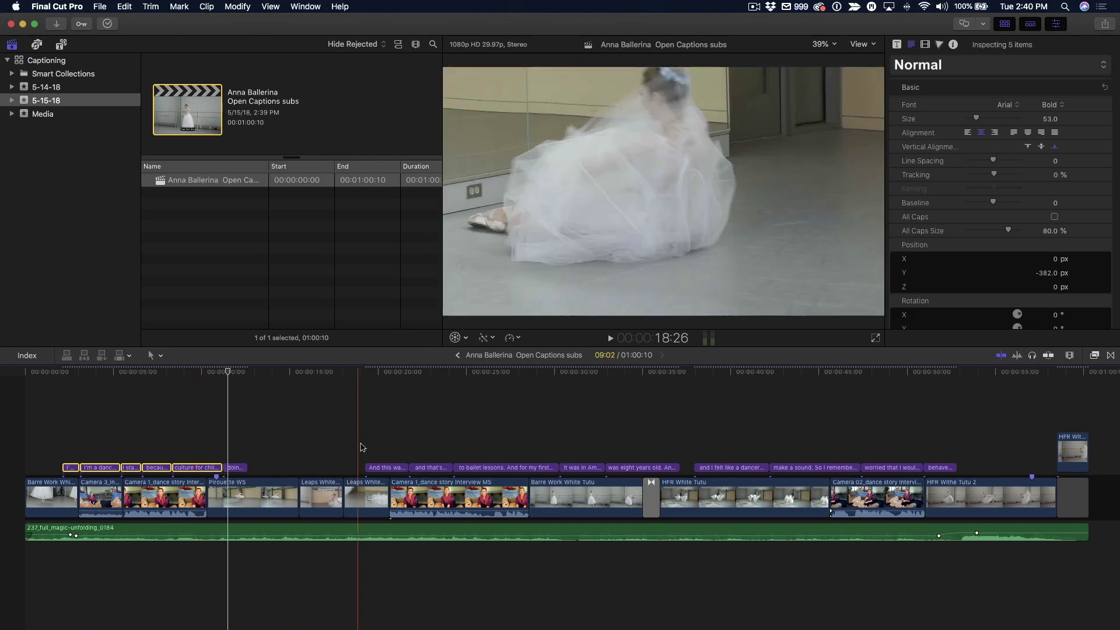
{"action": "left_click_drag", "start_coordinate": [358, 442], "coordinate": [957, 472]}
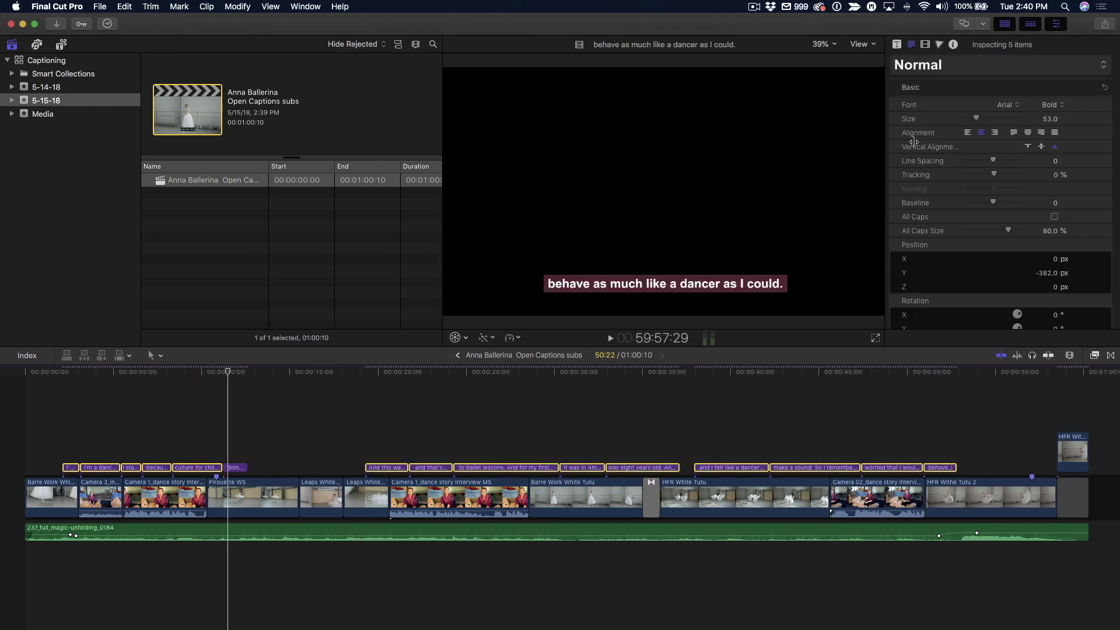
{"action": "left_click", "coordinate": [931, 68]}
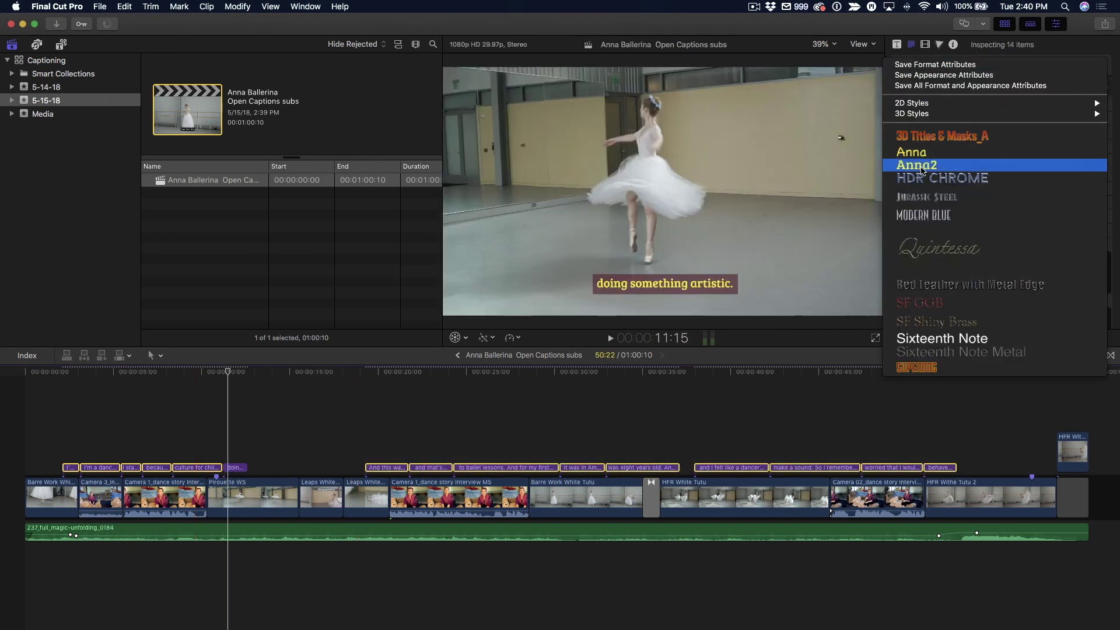
{"action": "left_click", "coordinate": [916, 165]}
Step: Change the background colour of the title "I'm a dancer from Crimea." to near-black (RGB 13, 13, 13) and lower its background opacity
{"action": "left_click_drag", "start_coordinate": [227, 379], "coordinate": [107, 385]}
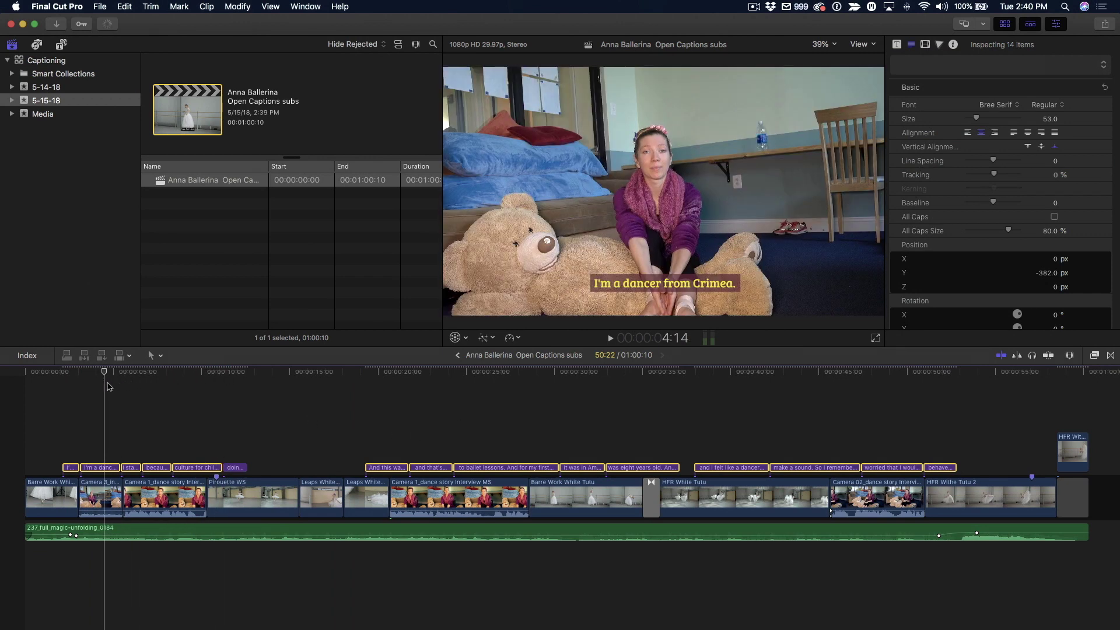
{"action": "left_click", "coordinate": [106, 386]}
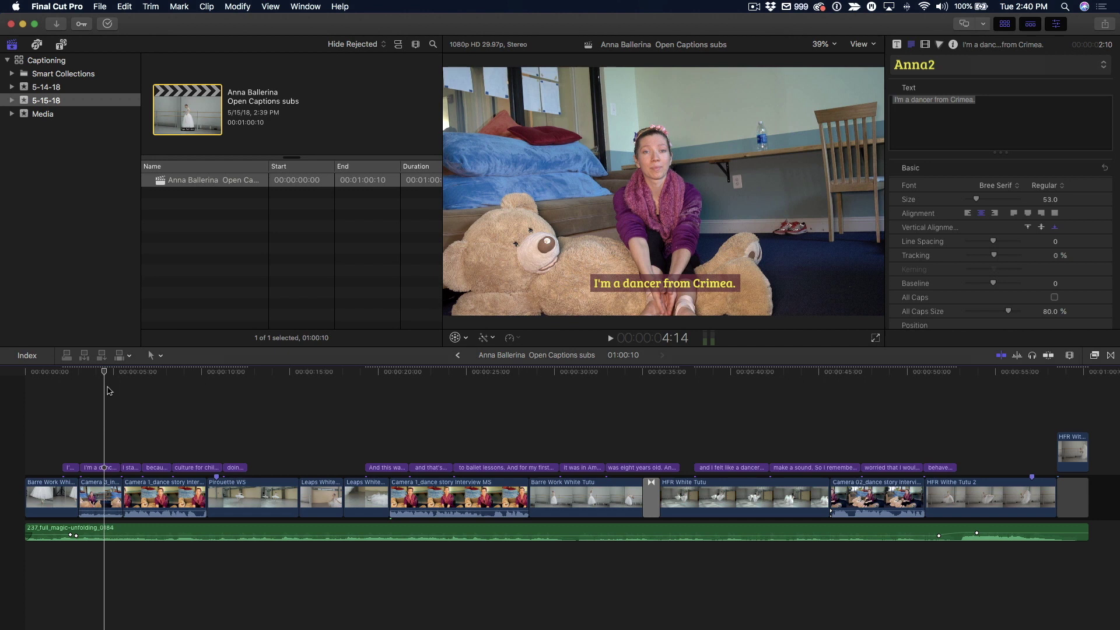
{"action": "left_click", "coordinate": [108, 467]}
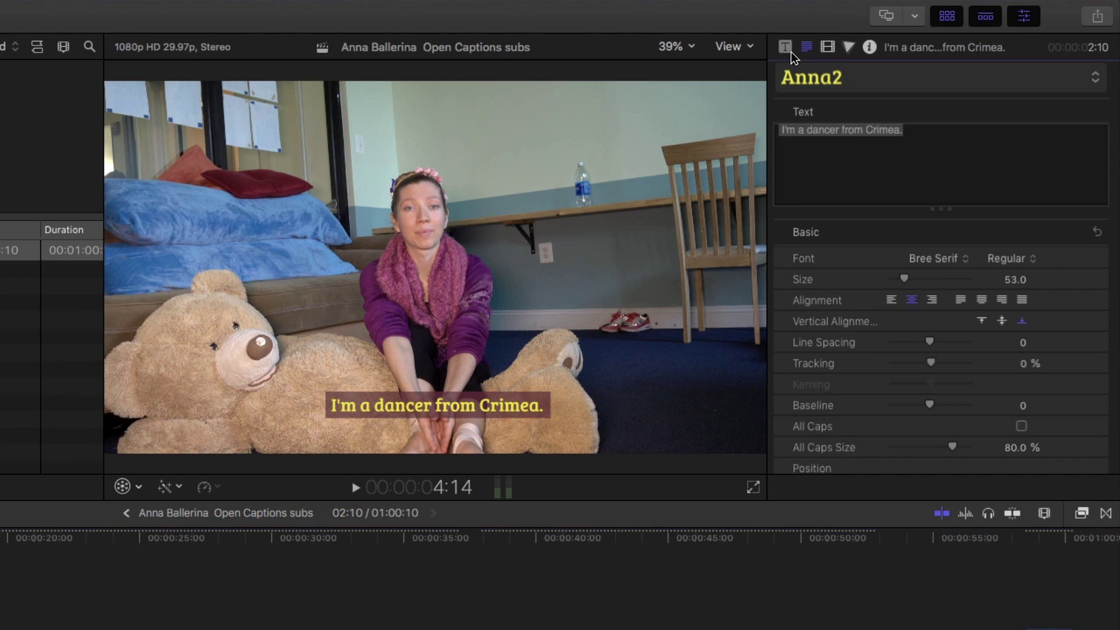
{"action": "left_click", "coordinate": [791, 51]}
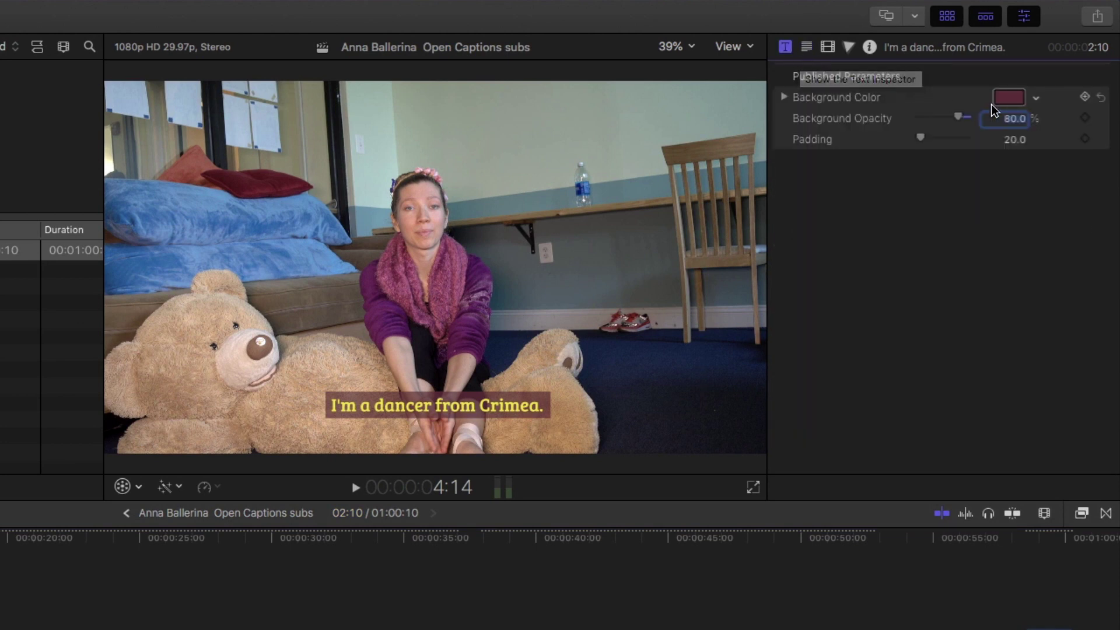
{"action": "left_click", "coordinate": [1035, 99]}
{"action": "left_click", "coordinate": [1016, 239]}
{"action": "left_click_drag", "start_coordinate": [1029, 289], "coordinate": [1065, 289]}
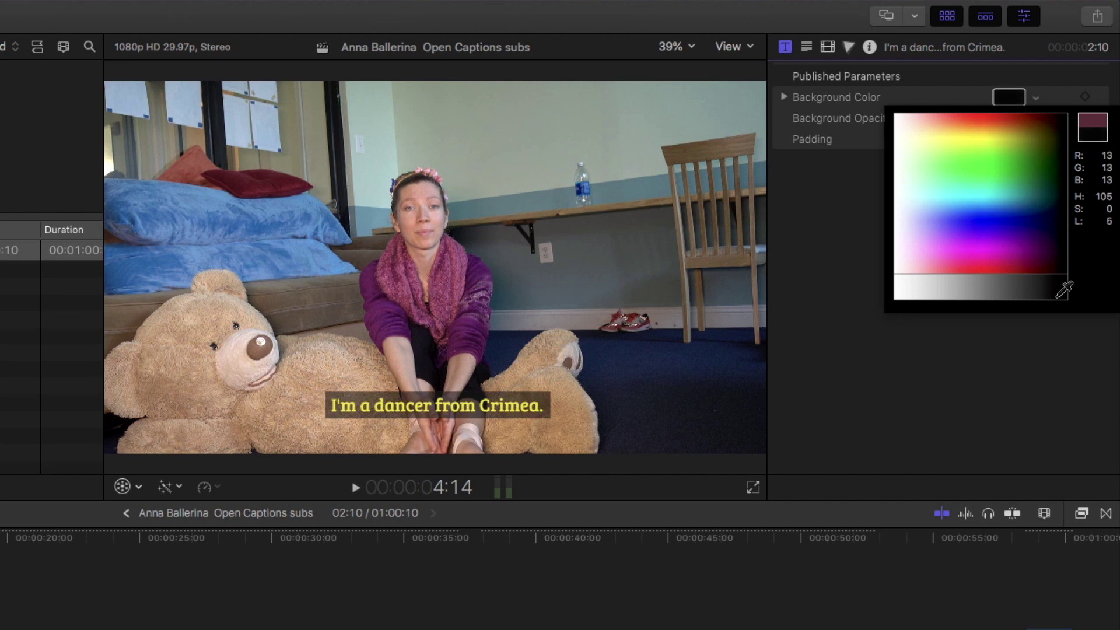
{"action": "key", "text": "Escape"}
{"action": "left_click_drag", "start_coordinate": [957, 120], "coordinate": [923, 140]}
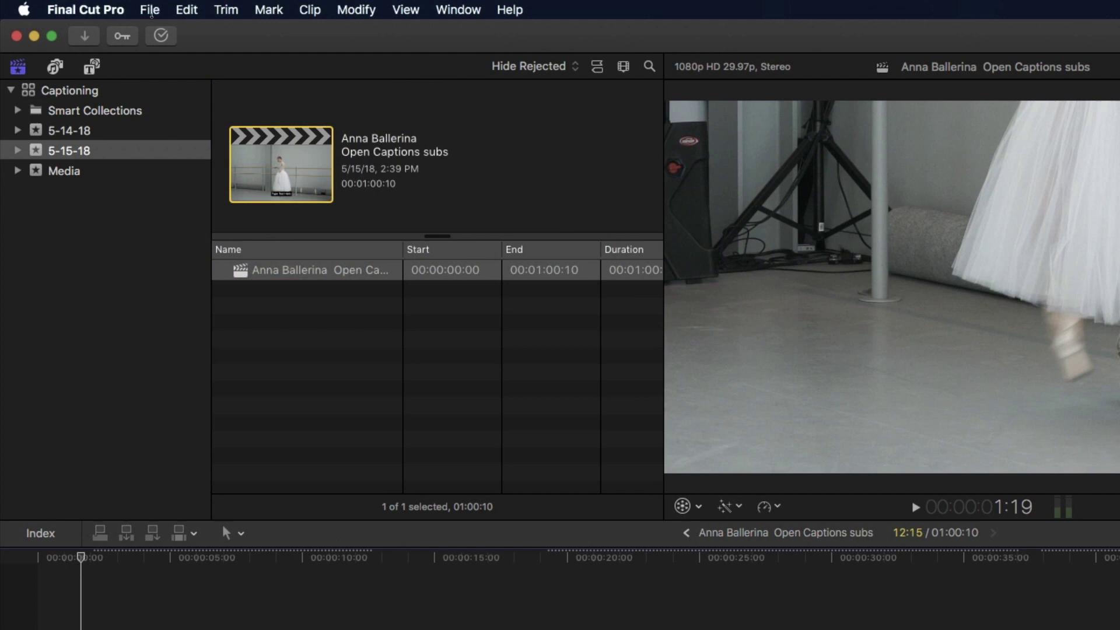
Step: Bring up the available share destinations for the open-captioned subs project
{"action": "left_click", "coordinate": [150, 10]}
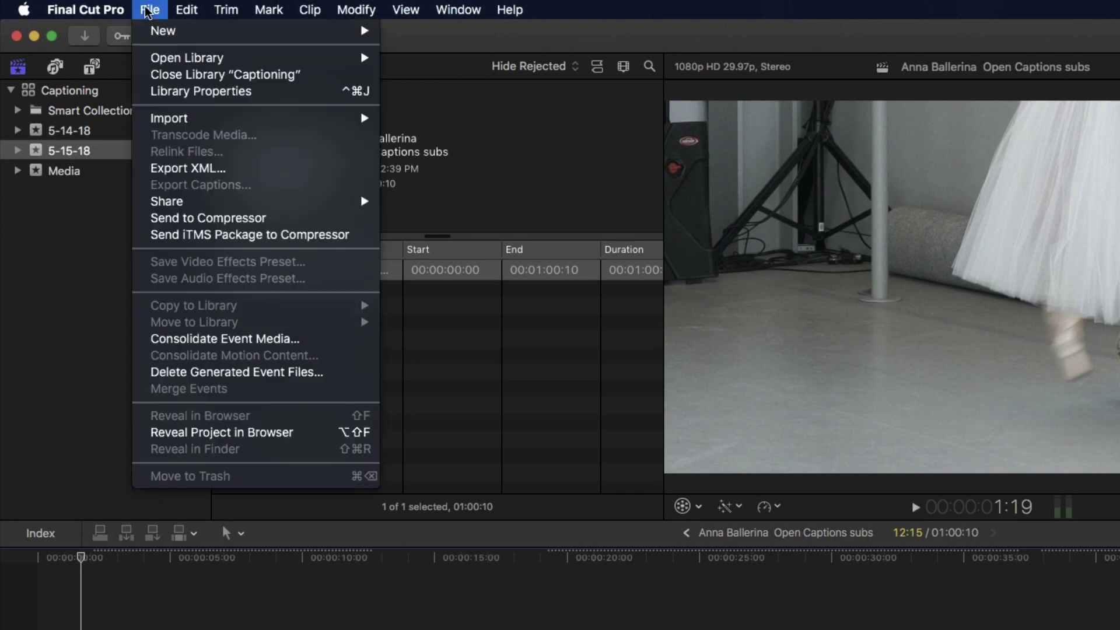
{"action": "mouse_move", "coordinate": [237, 201]}
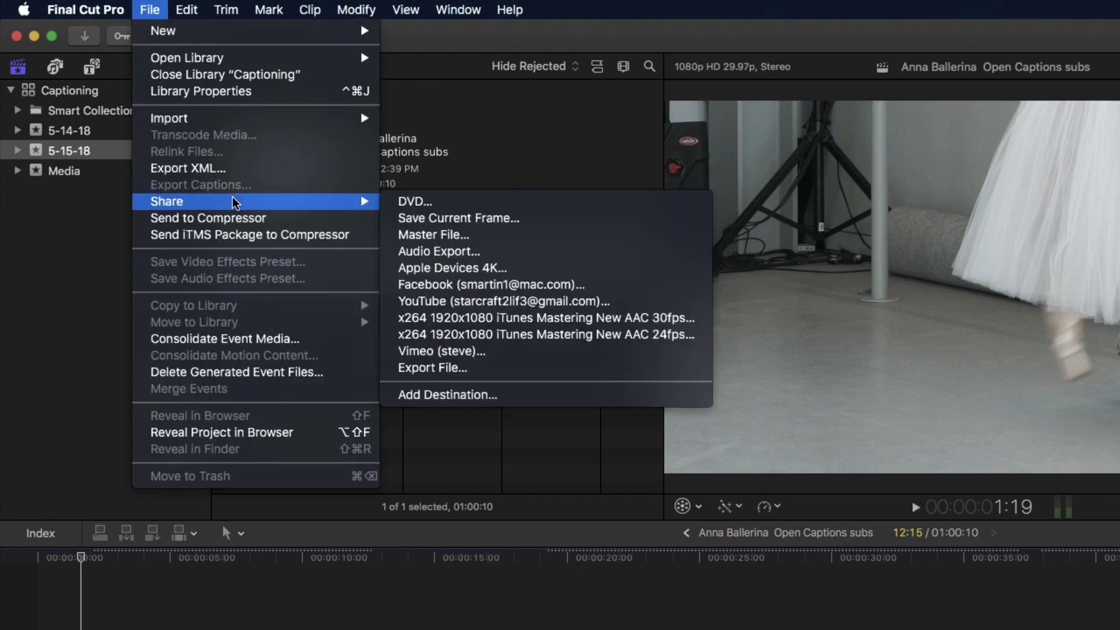